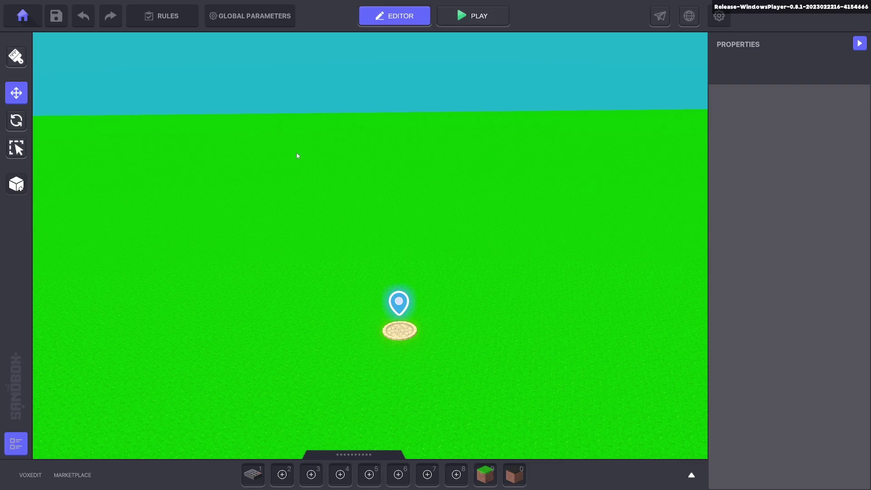
- Examine the Health component settings of the Adventure/RPG controller in the global parameters, including respawn tag, death messages and target tags
left_click(233, 21)
left_click(444, 117)
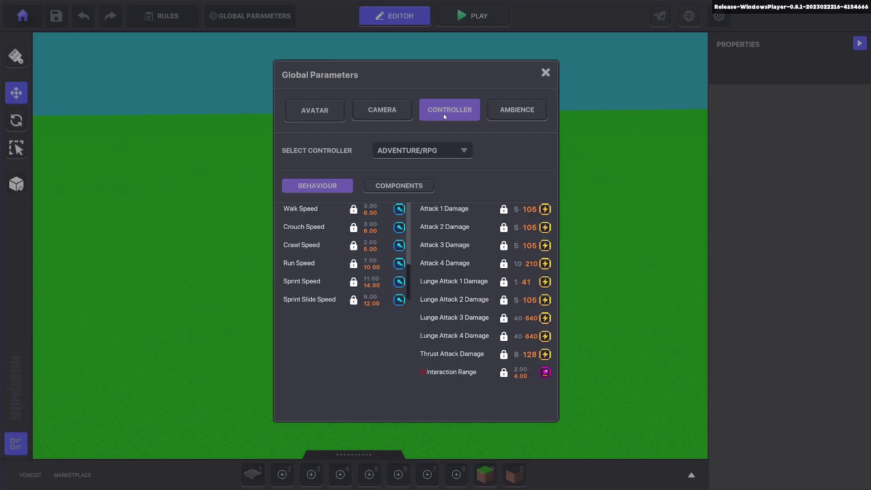
left_click(384, 189)
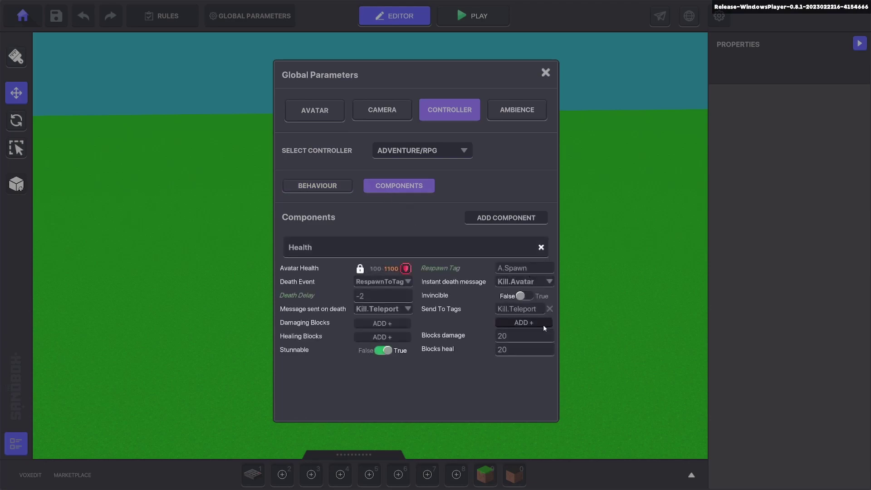
mouse_move(447, 269)
mouse_move(438, 284)
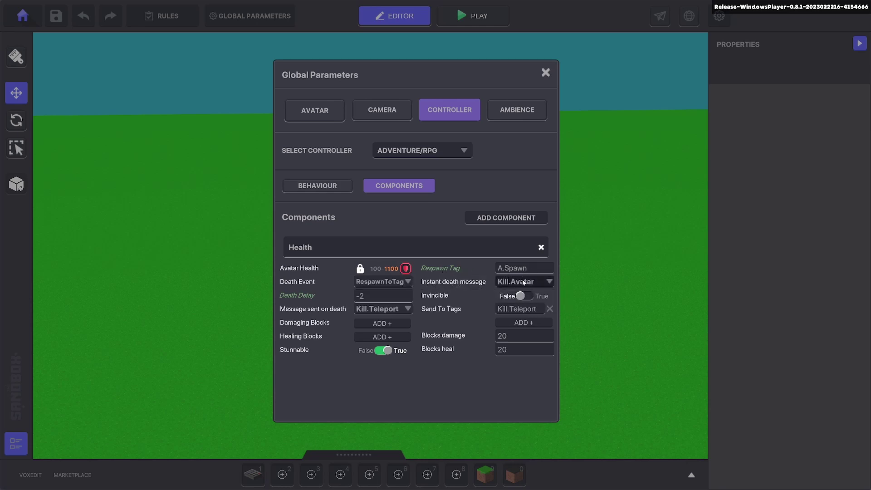
mouse_move(306, 300)
mouse_move(306, 316)
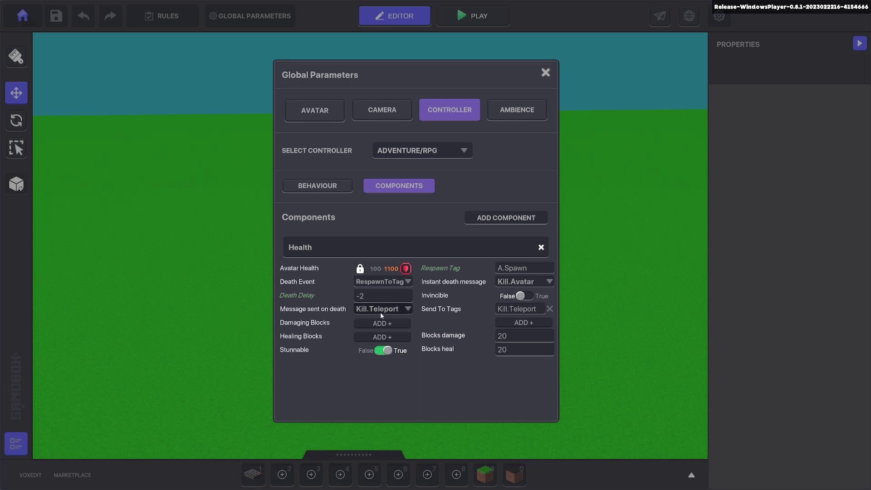
mouse_move(452, 312)
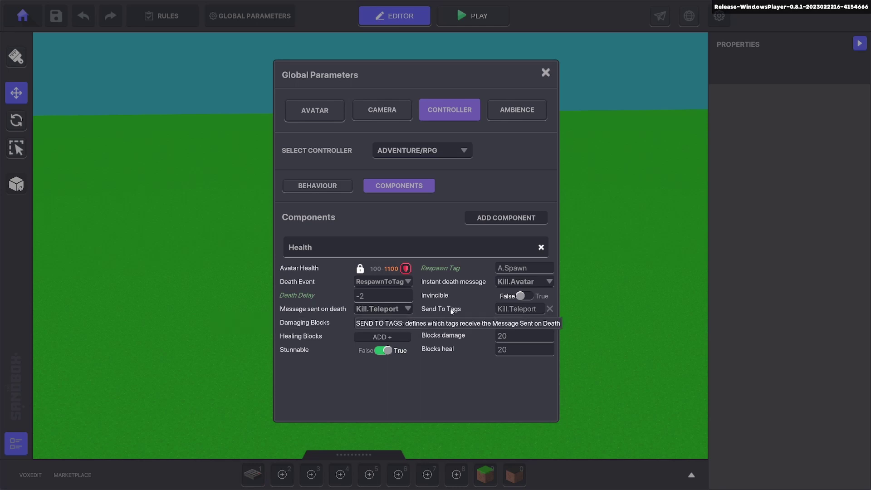
- Copy the Kill.Teleport entry from the Health component's Send To Tags and close the global parameters
left_click(527, 310)
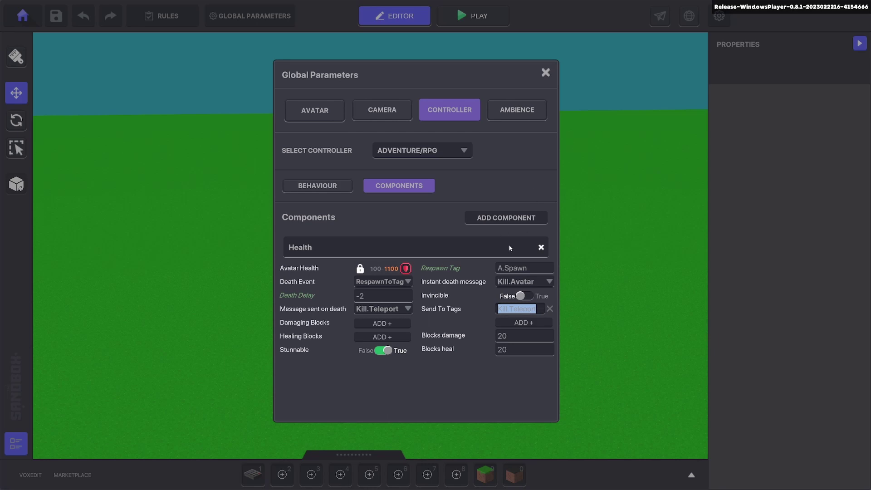
left_click(492, 195)
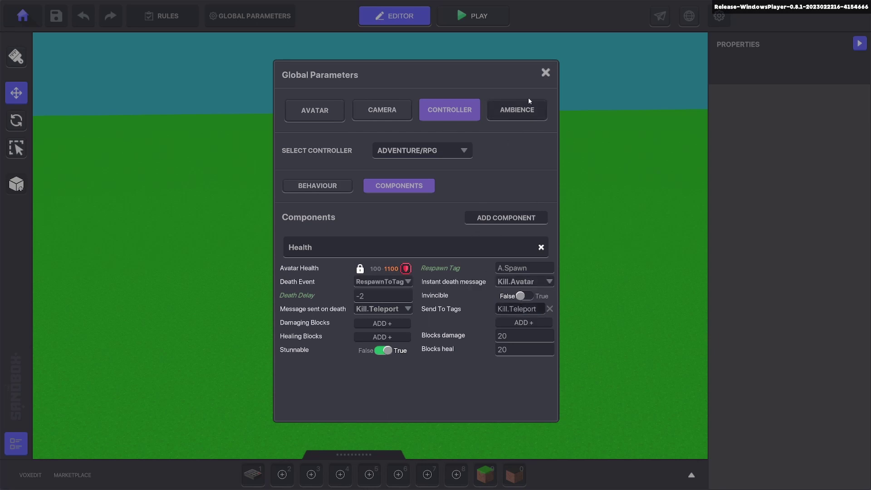
left_click(550, 72)
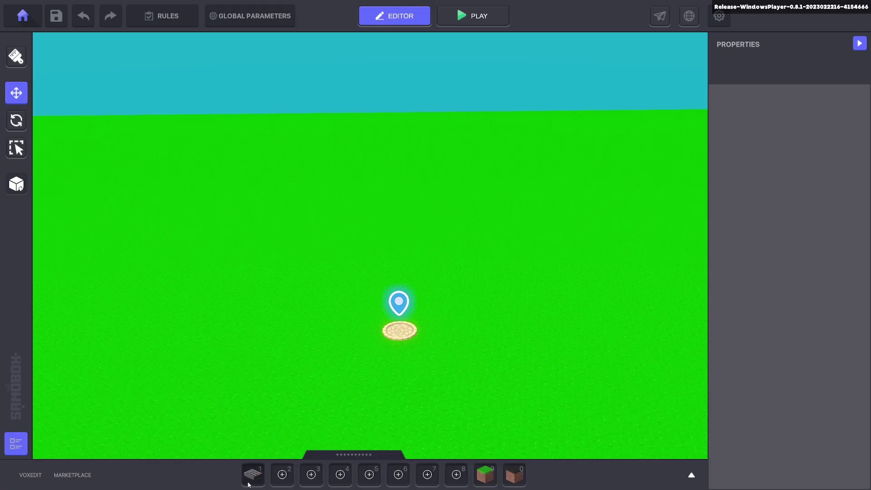
- Place a NumPad Switch on the grass just behind the spawn marker and select it for moving
left_click(253, 476)
left_click(397, 263)
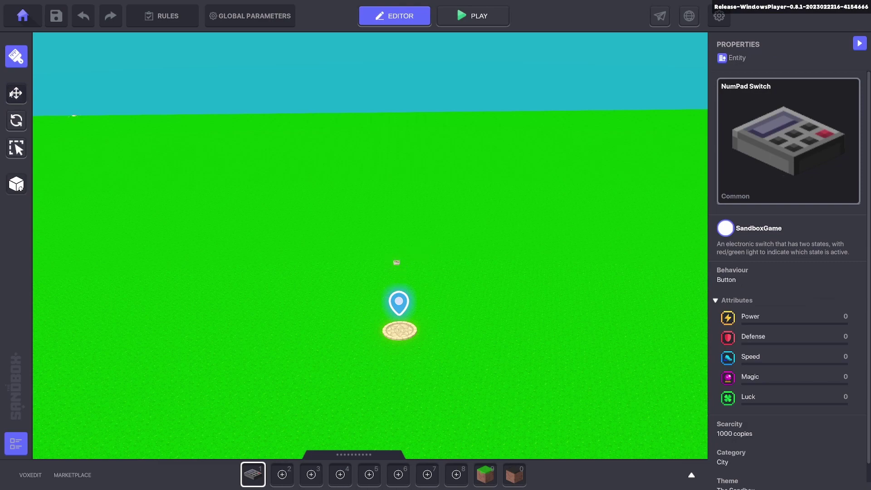
left_click(16, 93)
scroll(356, 202, "up", 2)
left_click(410, 281)
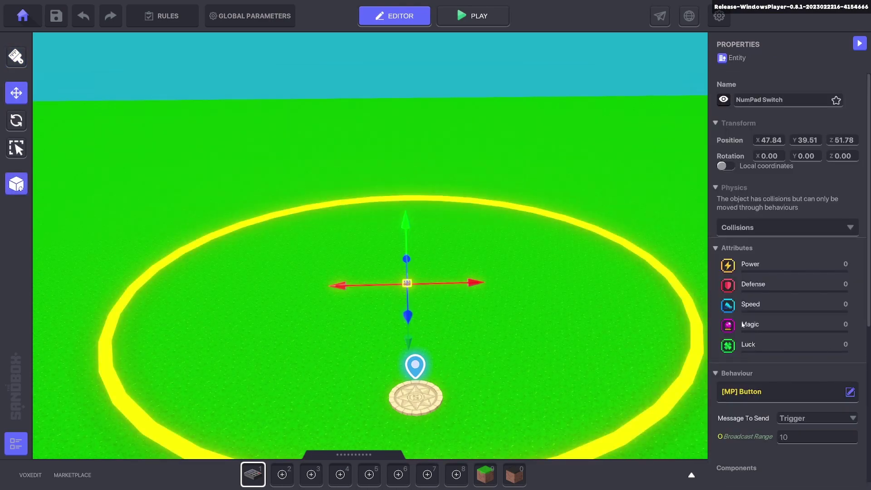
- Replace the switch's Button behaviour with [SP] Message Broadcaster
scroll(767, 289, "down", 3)
left_click(851, 270)
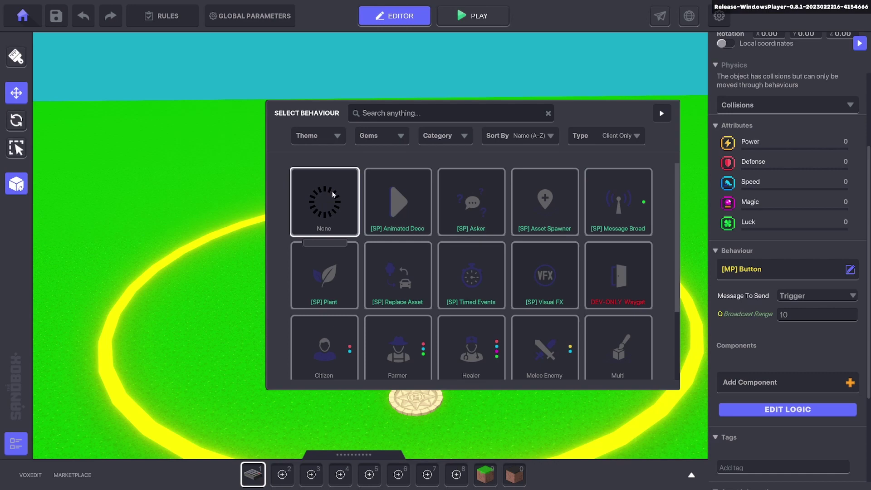
left_click(318, 195)
left_click(769, 278)
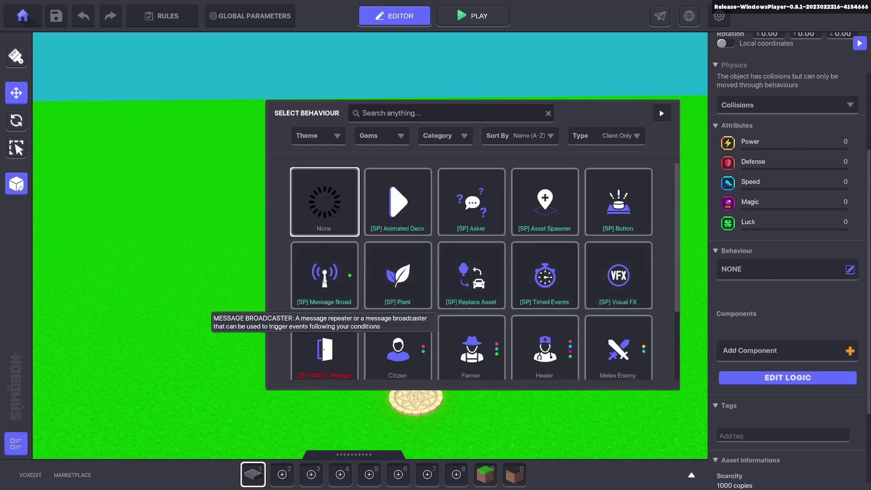
left_click(325, 280)
- Configure the broadcaster to send the Kill.Avatar message with broadcast type All and Broadcast Only Once set to True
left_click(796, 297)
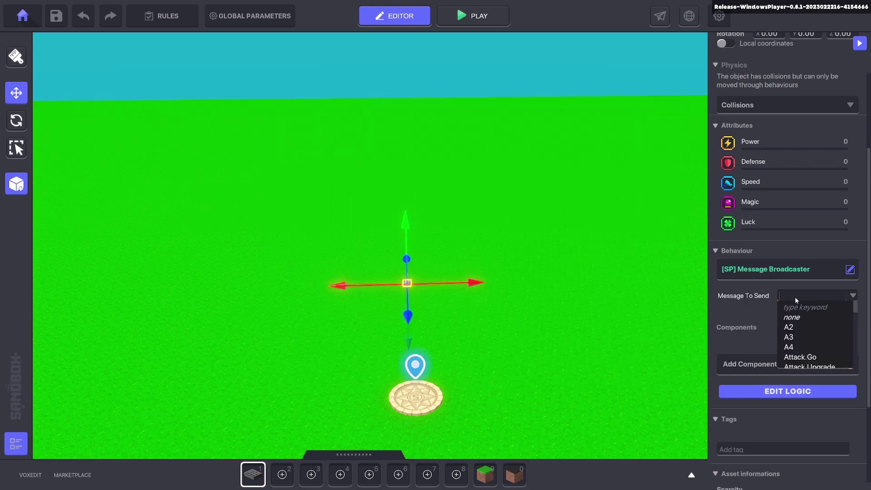
type("Kill")
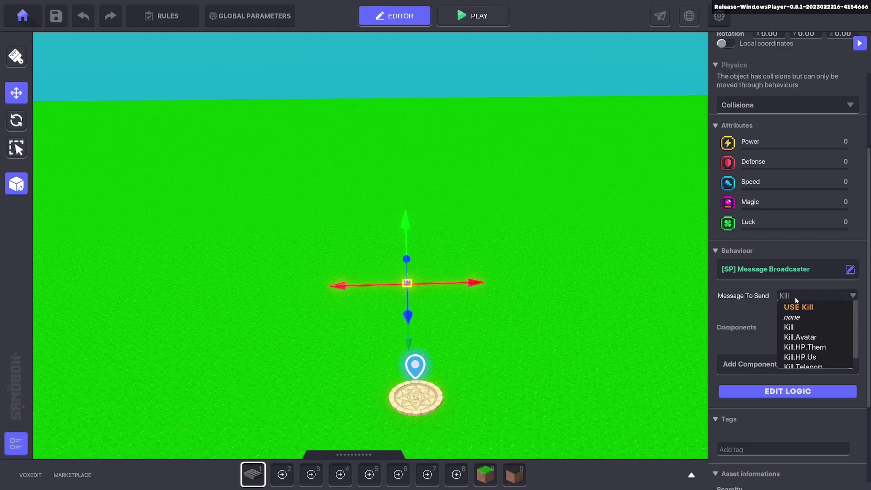
left_click(799, 337)
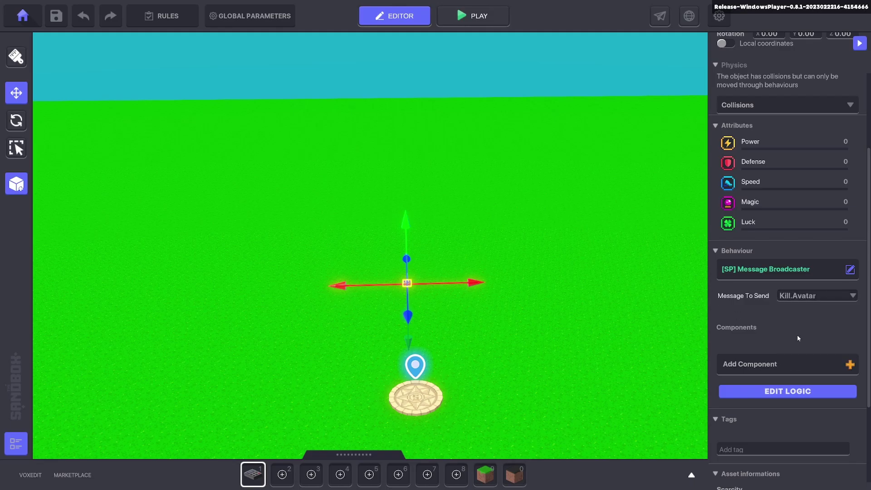
left_click(781, 393)
left_click(808, 259)
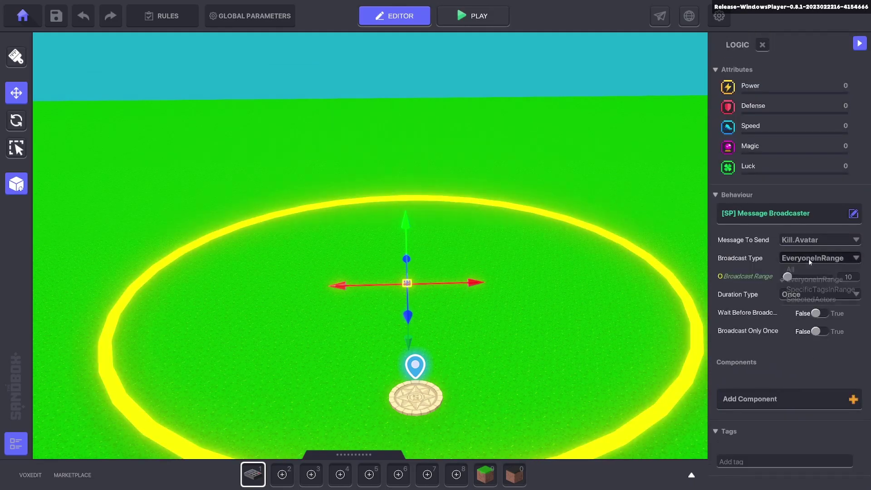
left_click(792, 270)
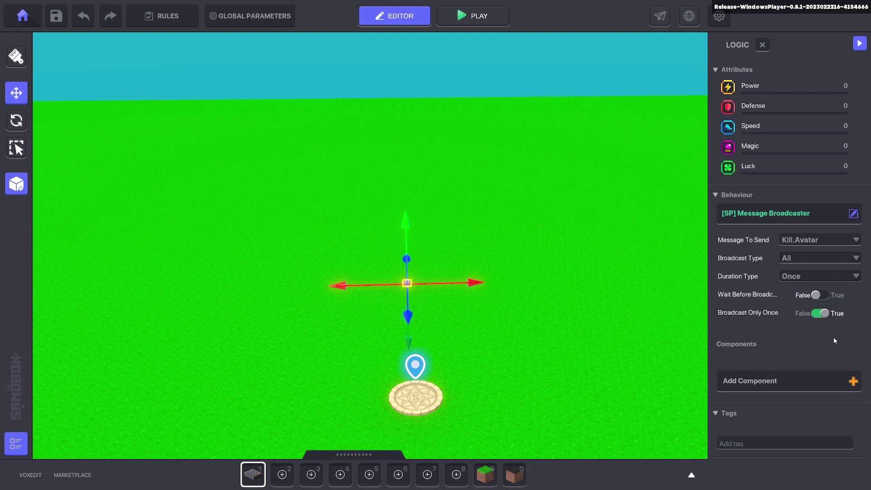
- Add a Health component to the switch and set its death delay to -2
left_click(761, 386)
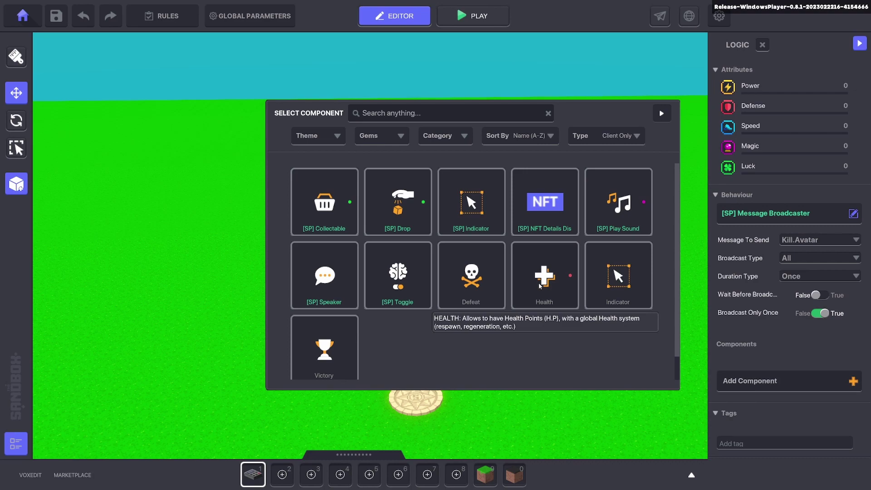
left_click(535, 299)
scroll(816, 319, "down", 3)
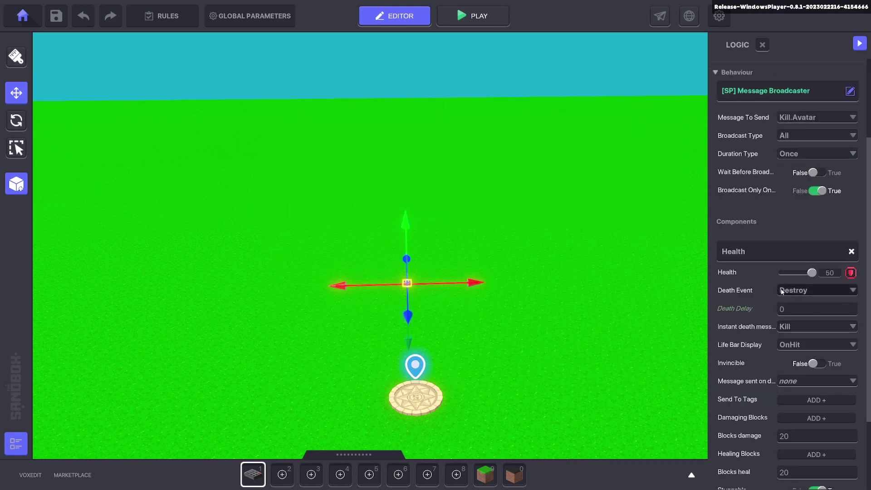
scroll(782, 282, "down", 5)
left_click(794, 229)
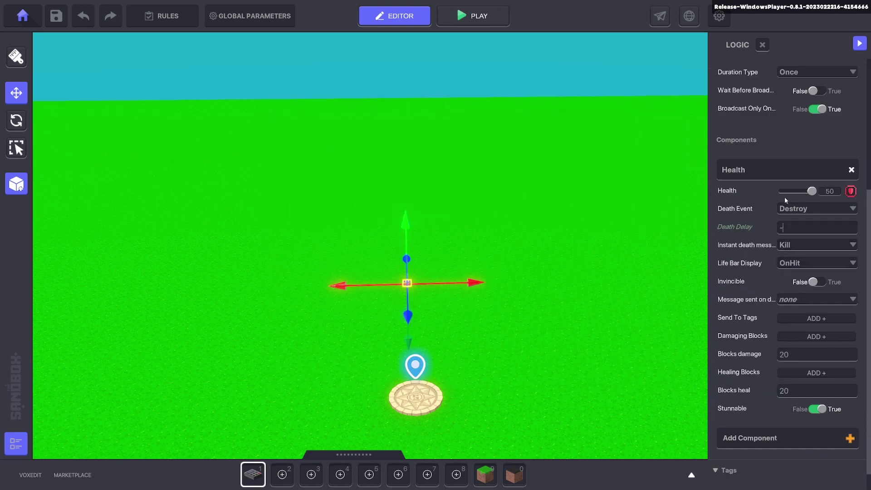
type("-2")
- Add the tags Kill.Teleport and A.Spawn to the switch
scroll(763, 363, "down", 1)
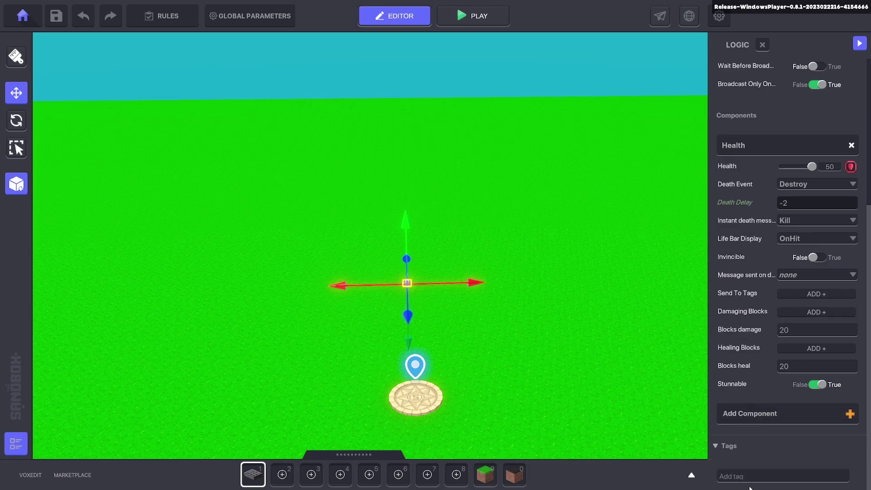
key("Return")
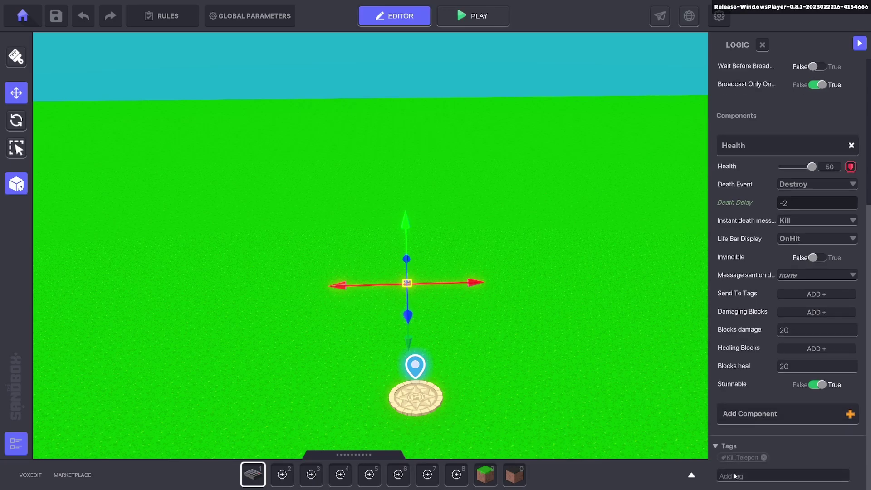
type("A.Spawn")
key("Return")
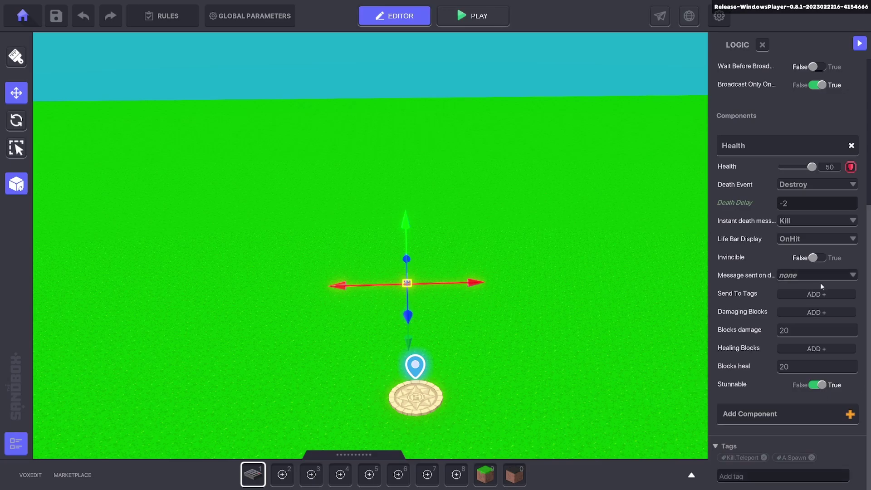
- Set the Health component's life bar display to Hidden and its instant death message to Kill.Teleport
left_click(792, 238)
left_click(794, 271)
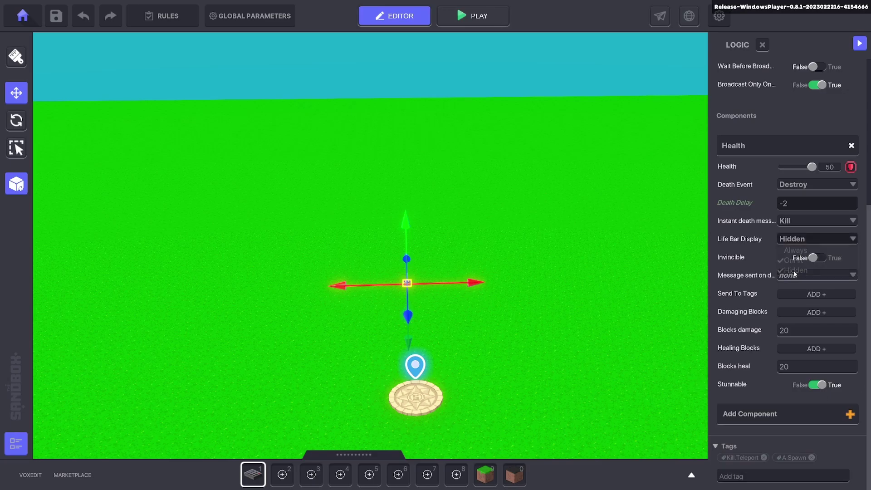
left_click(793, 223)
type("K")
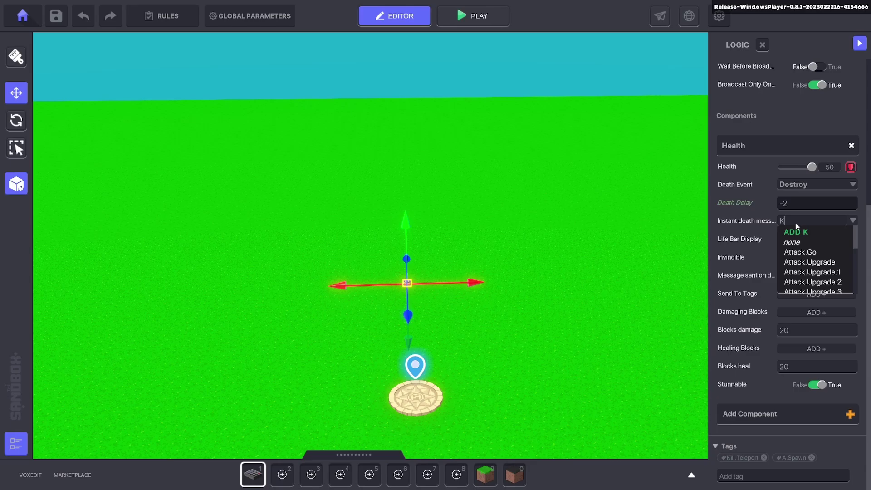
type("ill.T")
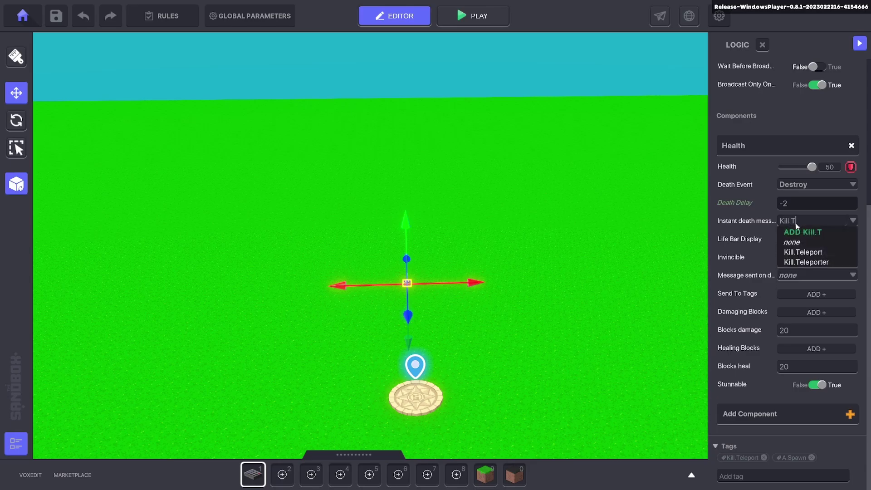
type("ele")
left_click(804, 254)
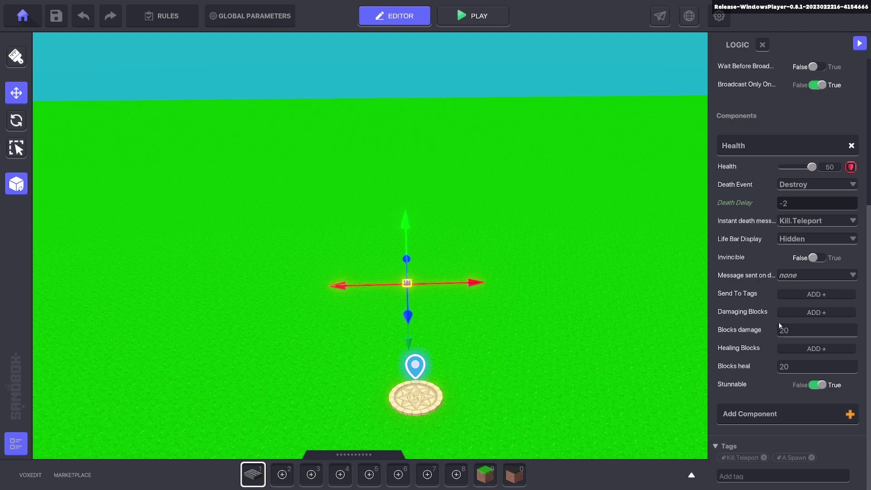
- Close the logic editor, rename the switch entity to Teleporter and copy that name
scroll(784, 238, "up", 5)
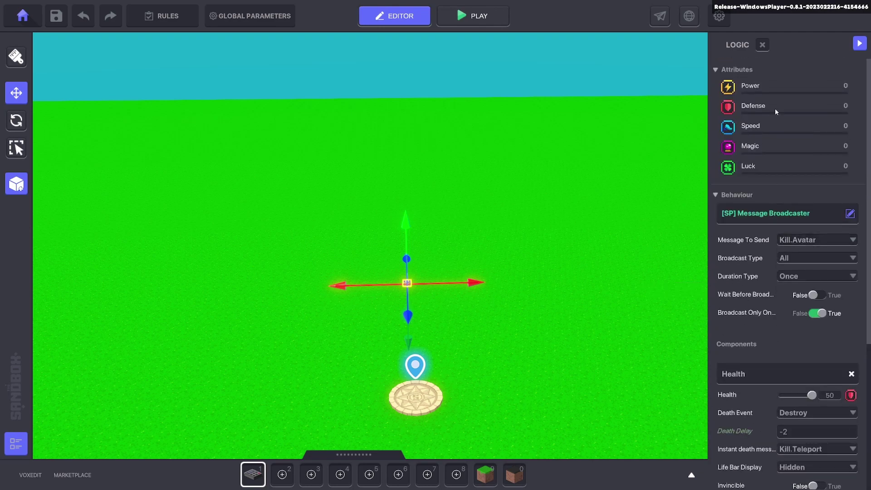
left_click(762, 45)
left_click(797, 104)
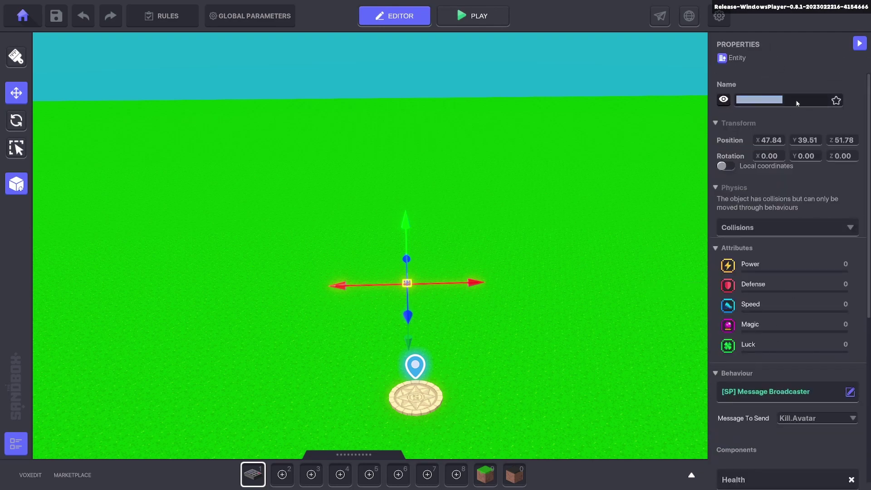
type("Teleporter")
key("Return")
key("ctrl+c")
- Save the configured switch as a new preset, using the copied entity name as the preset name
left_click(507, 235)
scroll(408, 288, "up", 3)
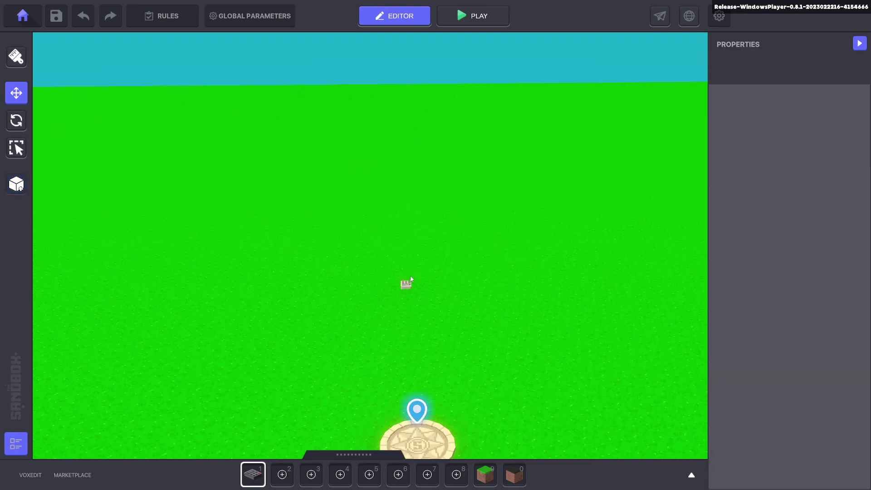
left_click(408, 288)
scroll(784, 350, "down", 4)
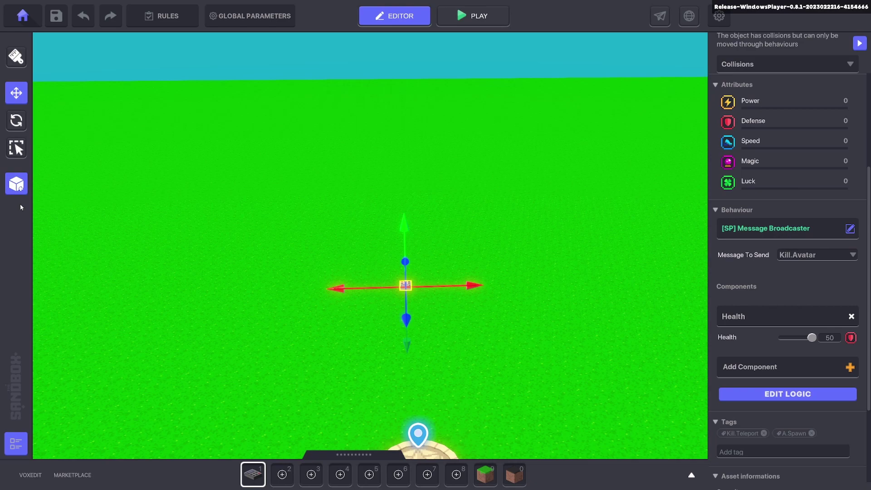
left_click(17, 188)
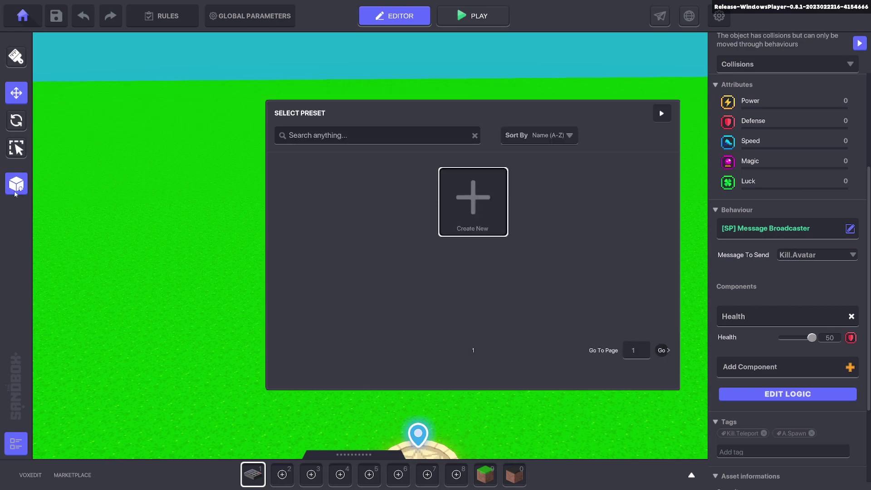
left_click(475, 208)
left_click(433, 254)
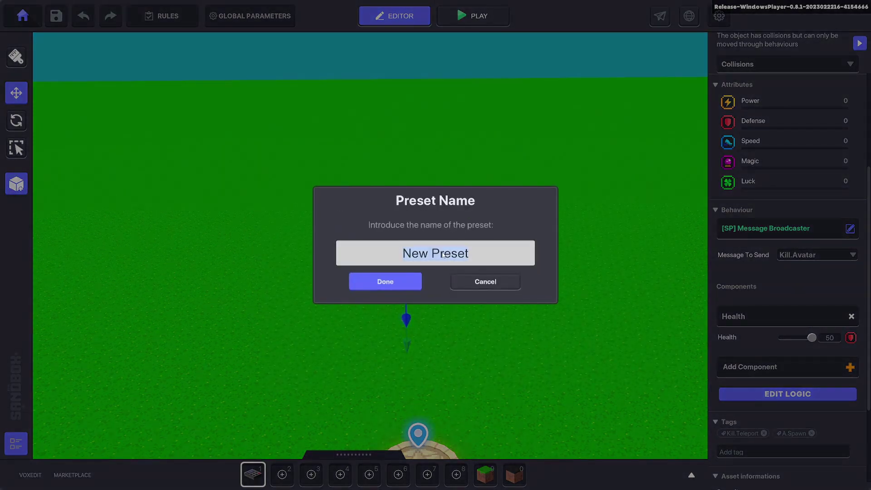
key("ctrl+v")
left_click(374, 282)
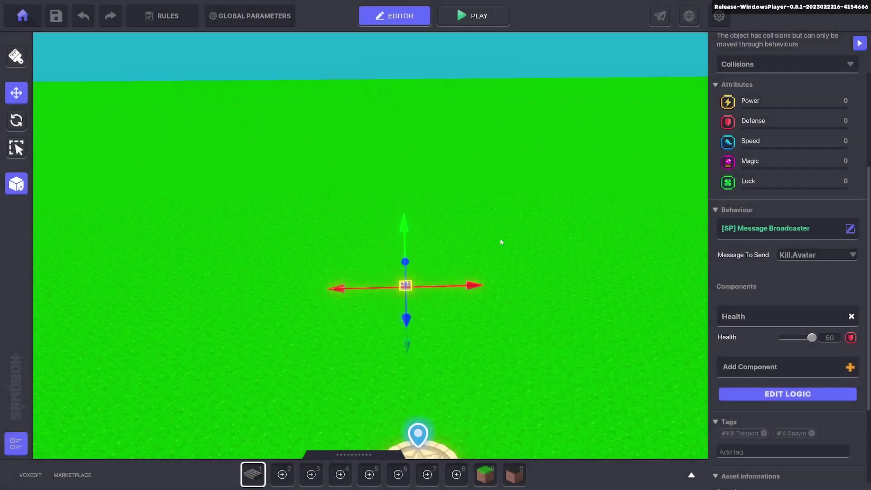
- Move the Teleporter switch along the ground to X 48.00, Z 51.50
left_click(469, 277)
left_click_drag(376, 265, 447, 322)
left_click_drag(458, 288, 477, 300)
scroll(711, 241, "down", 6)
left_click_drag(385, 253, 483, 334)
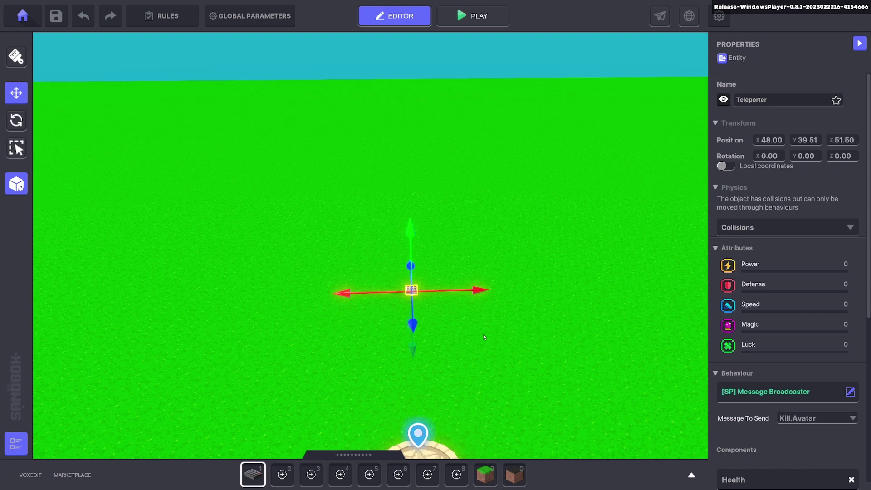
- Delete the placed Teleporter switch and build a flat asphalt patch in the grass with a five-block-high asphalt tower behind it
key("Delete")
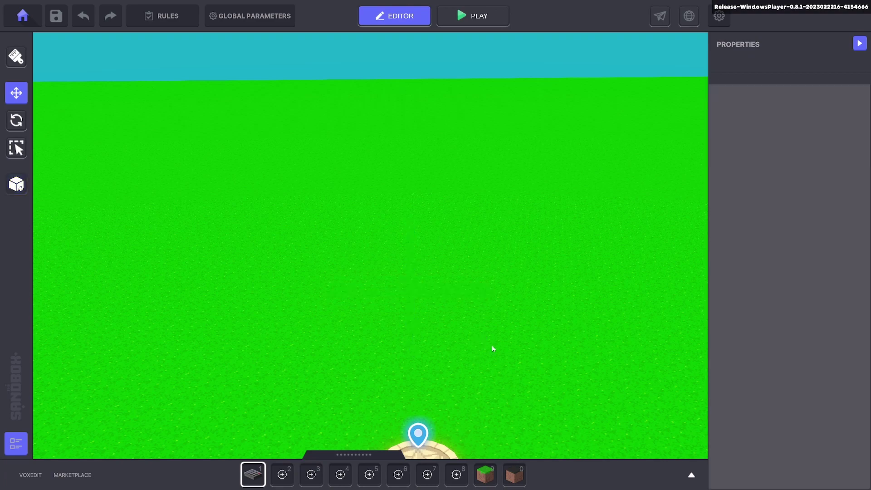
left_click(514, 473)
left_click_drag(377, 164, 442, 187)
middle_click_drag(398, 197, 471, 239)
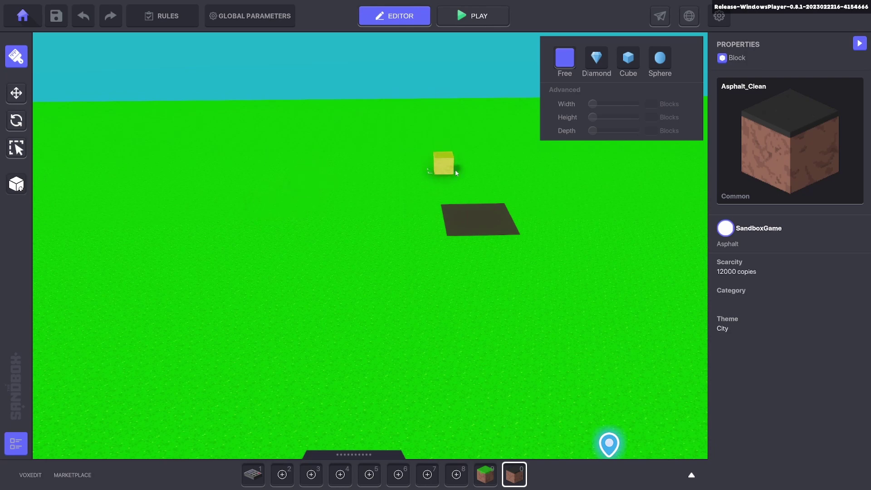
left_click_drag(455, 170, 466, 64)
left_click(17, 93)
middle_click_drag(423, 175, 301, 234)
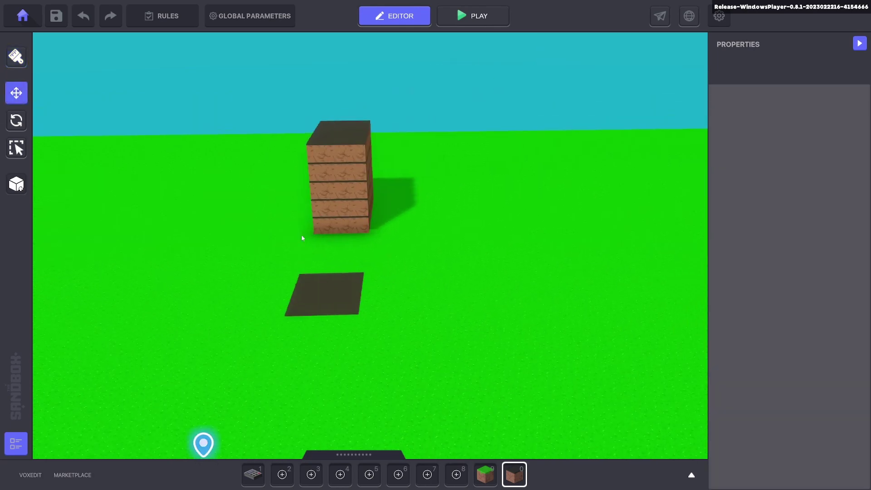
- Place a NumPad Switch in the middle of the ground-level asphalt patch and set its behaviour to NONE
left_click(252, 474)
left_click(330, 301)
left_click(16, 93)
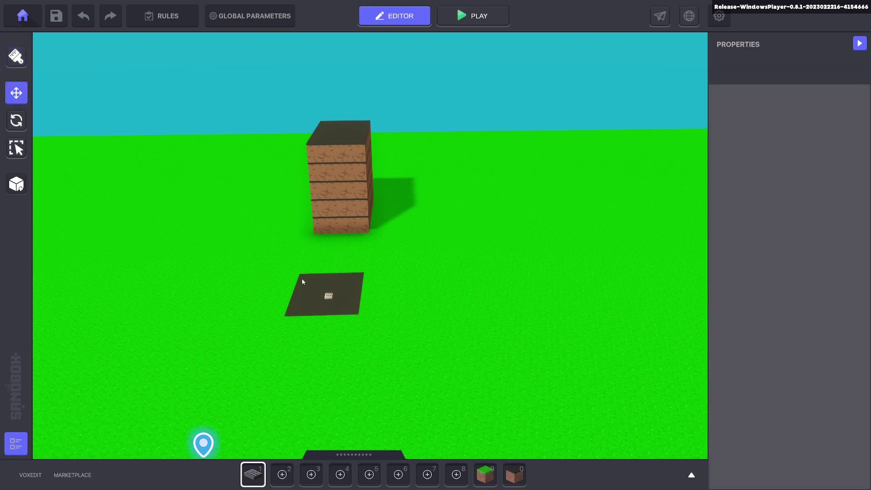
left_click(329, 297)
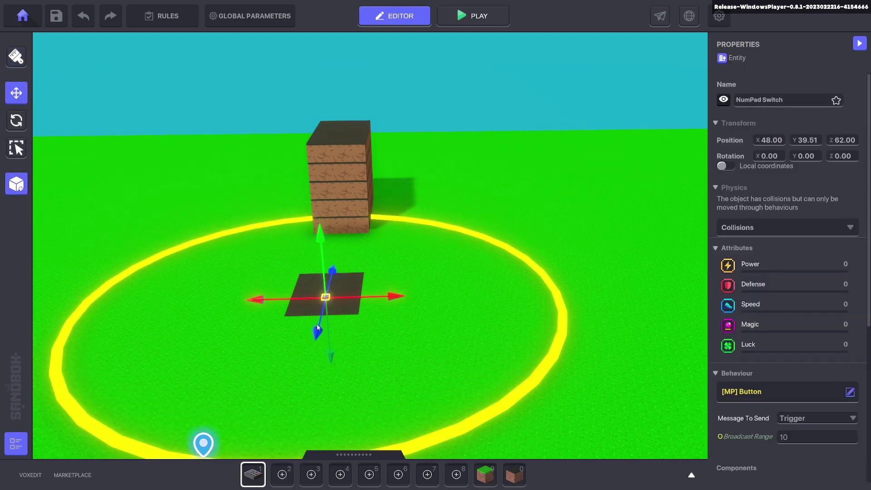
left_click(763, 393)
left_click(346, 220)
- Add a Speaker component to the ground switch with empty display text, display duration 1.0 and Look At Target off
scroll(766, 270, "down", 5)
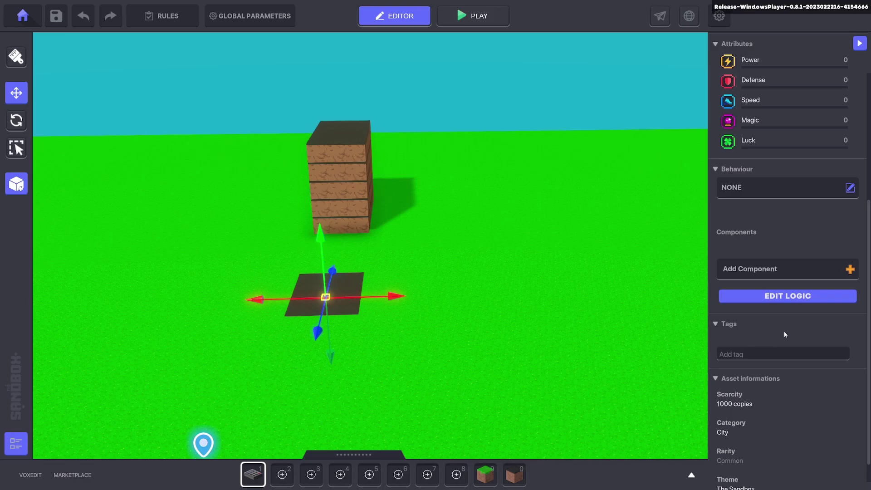
left_click(766, 270)
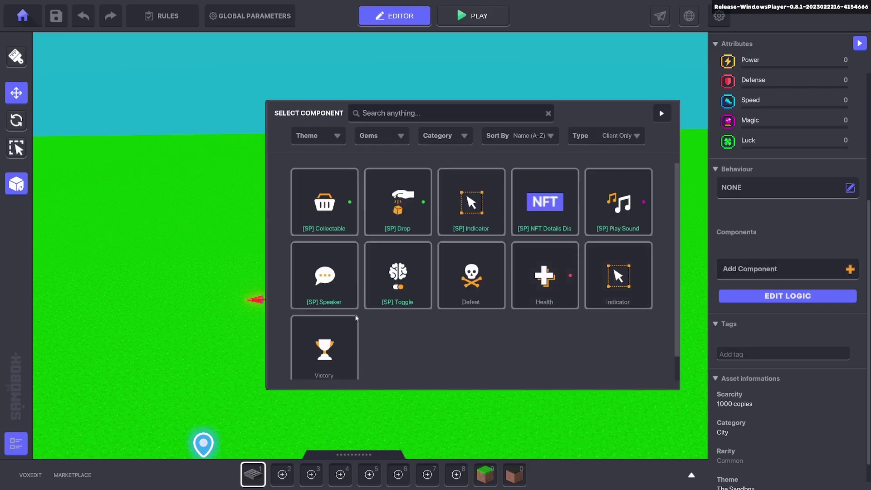
left_click(331, 282)
left_click(807, 283)
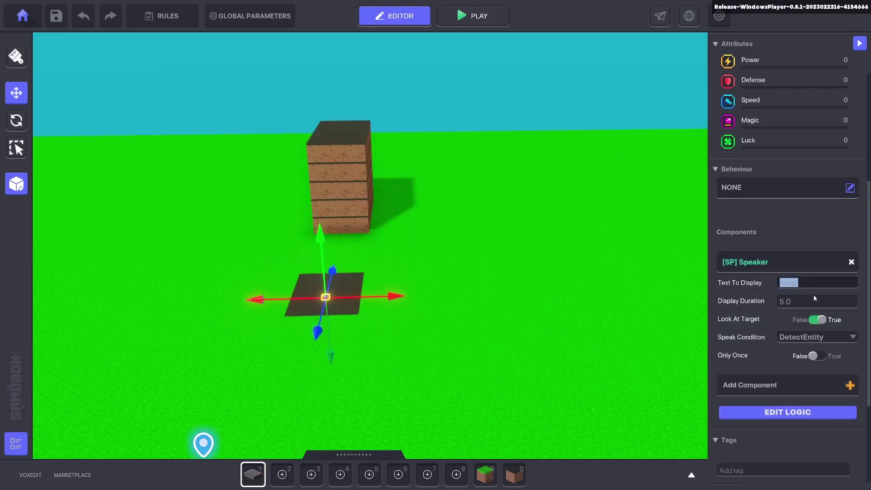
key("BackSpace")
left_click(801, 302)
type("1.0")
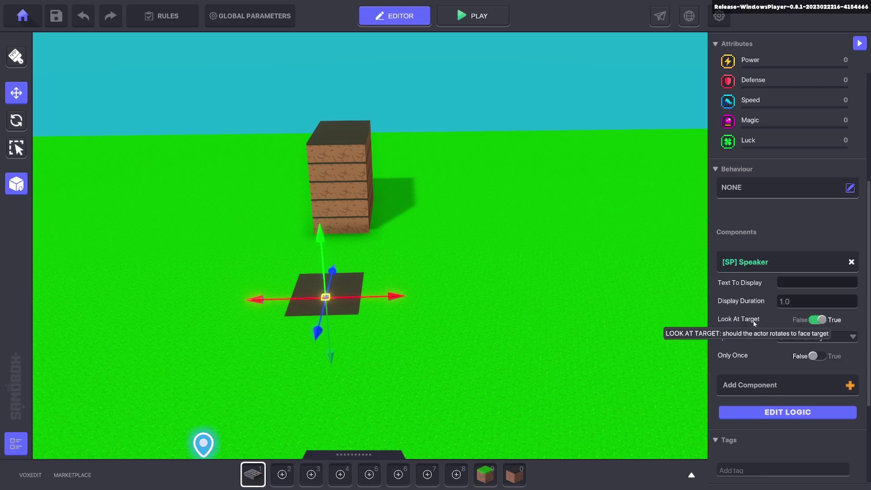
left_click(777, 320)
- In the ground switch's logic editor, set the Speaker's detection range to 2, and shift the switch to Z 62.50
left_click(811, 413)
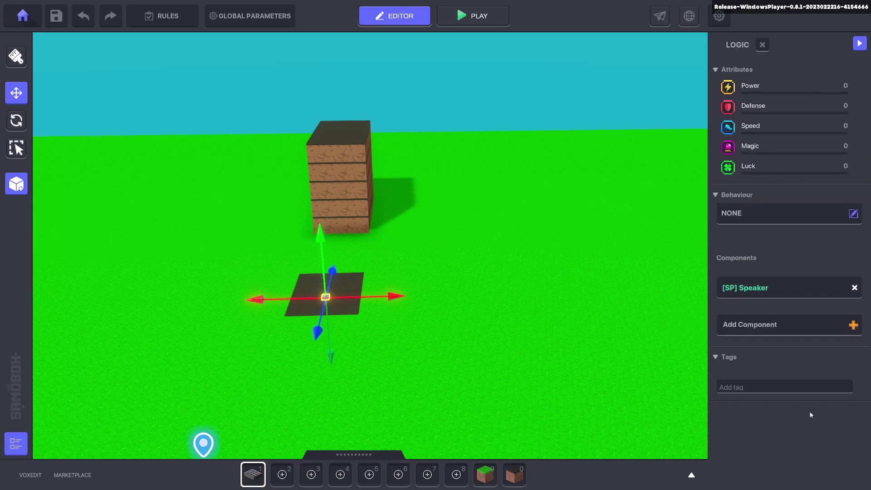
scroll(808, 363, "down", 3)
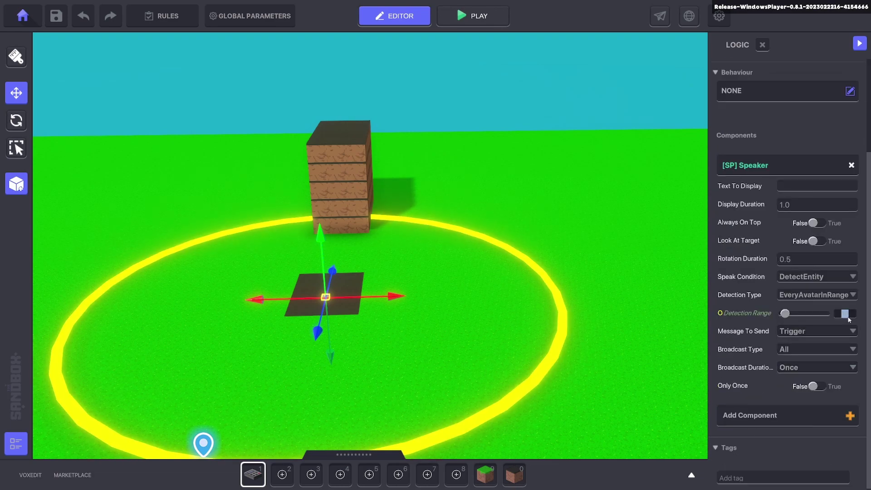
type("2")
key("Return")
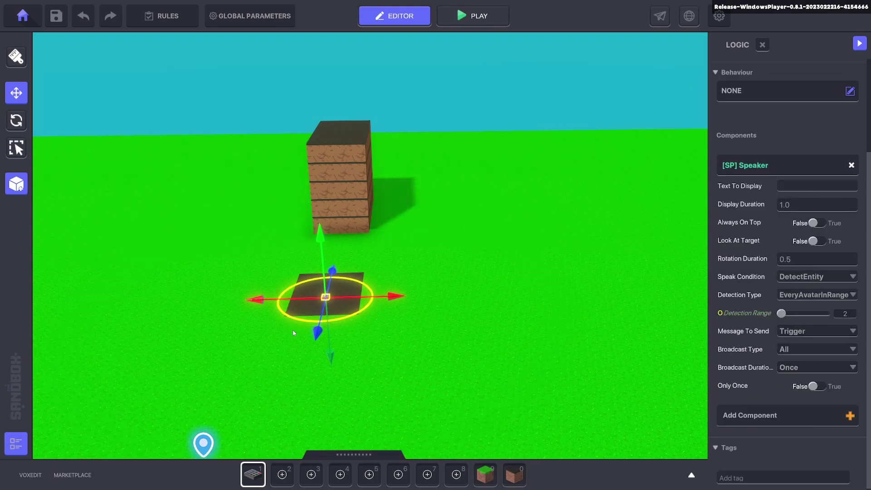
mouse_move(317, 334)
left_mouse_down()
mouse_move(319, 320)
mouse_move(320, 330)
left_mouse_up()
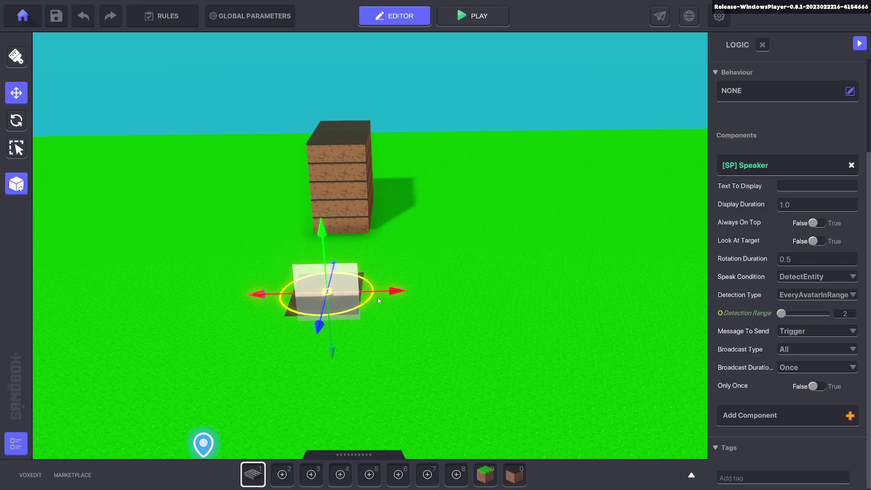
- Create the message Spawn.Teleporter.1 and assign it as the Speaker's message to send
left_click(798, 335)
type("Spa")
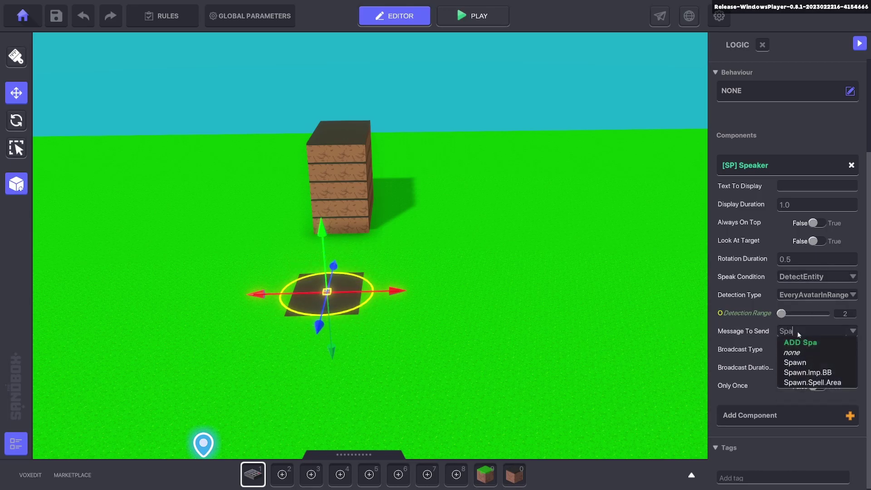
type("wn.Tele")
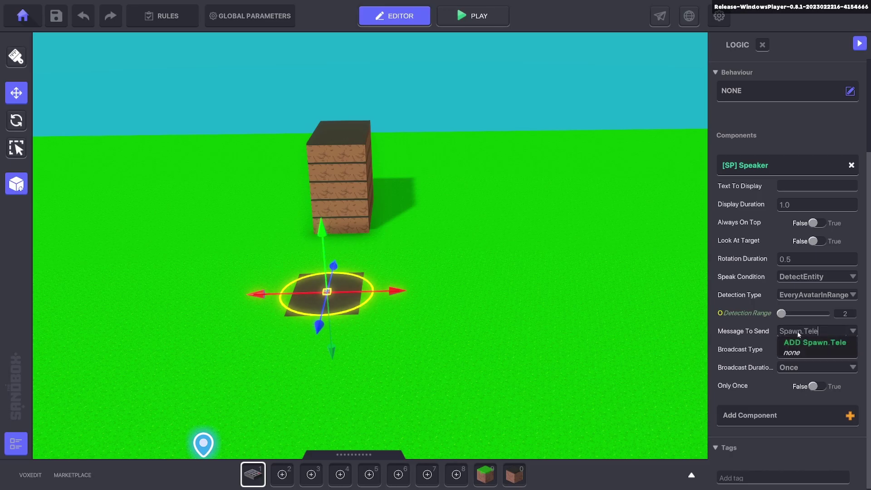
type("porter.1")
key("Return")
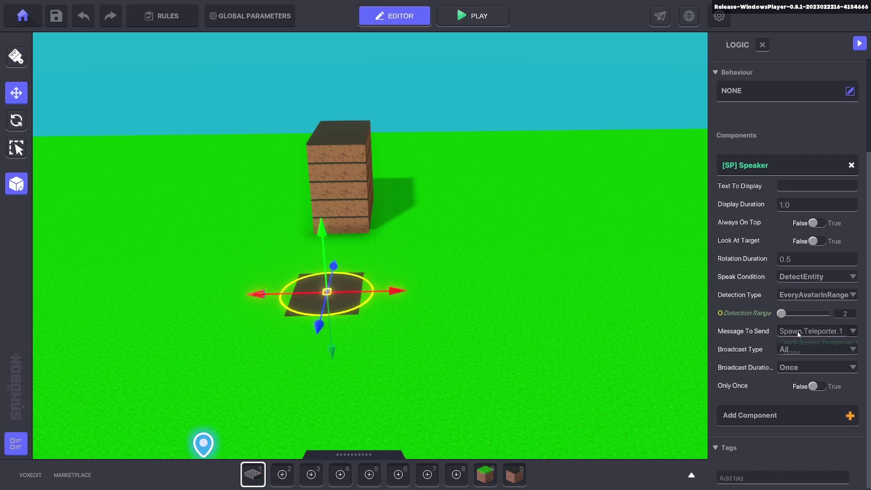
left_click(815, 340)
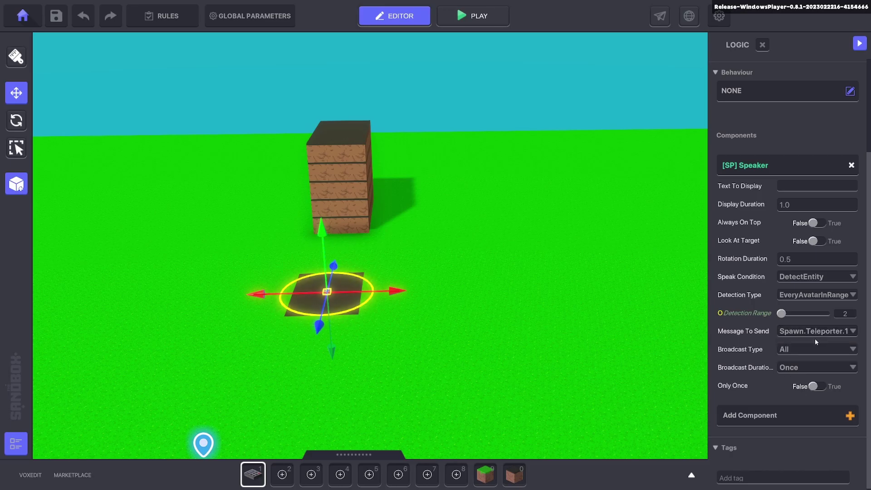
- Place a second NumPad Switch on top of the asphalt tower and select it
middle_click_drag(393, 253, 434, 322)
scroll(436, 294, "up", 2)
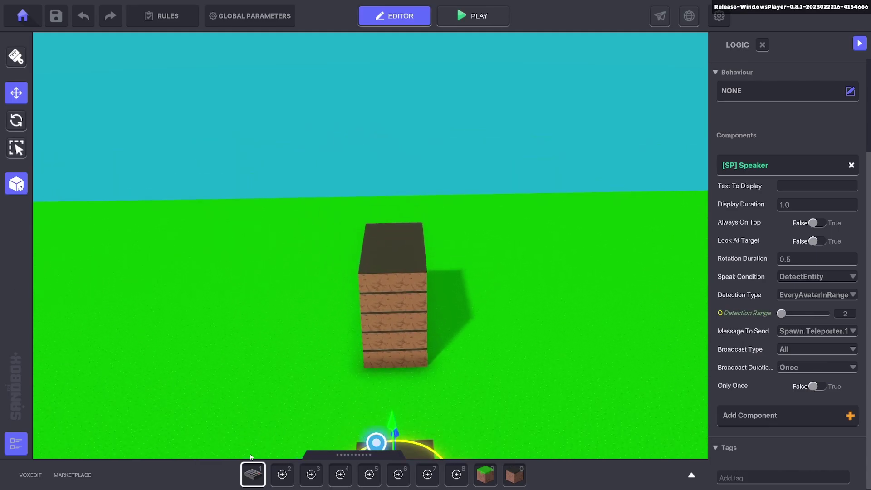
left_click(252, 475)
left_click(393, 242)
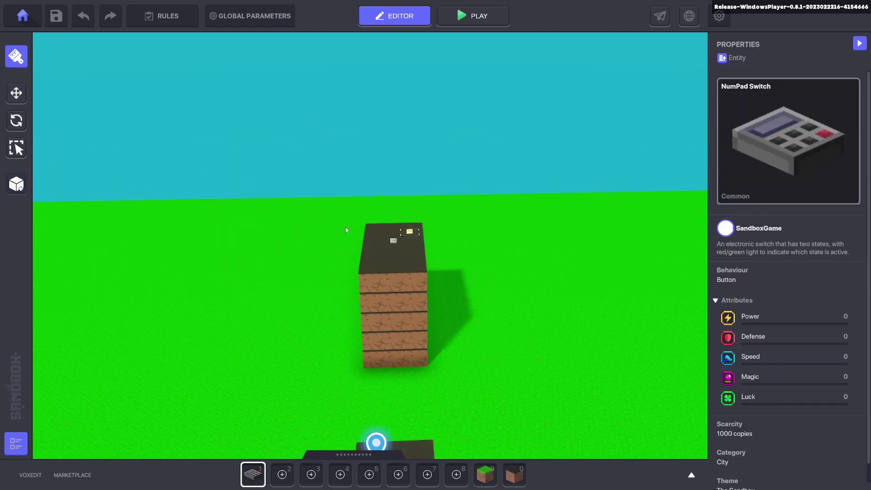
left_click(14, 101)
left_click(394, 242)
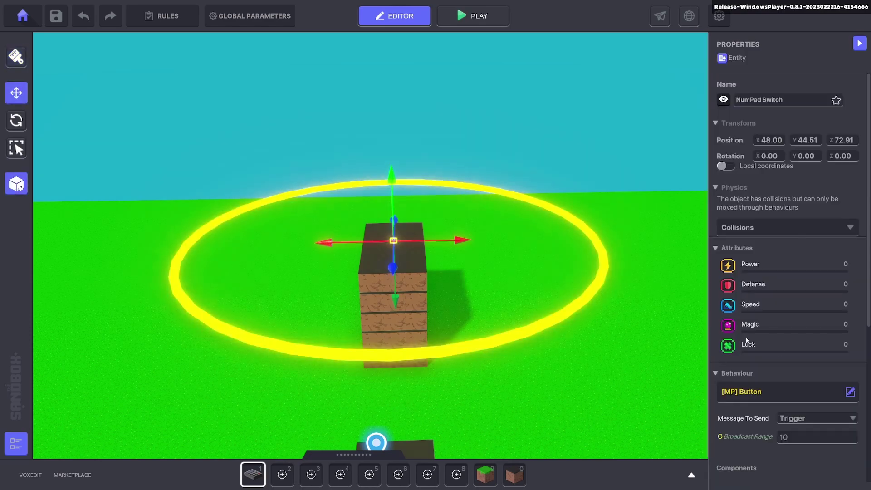
- Give the tower switch the Asset Spawner behaviour, enable Use Preset and choose the Teleporter preset
left_click(801, 393)
left_click(336, 203)
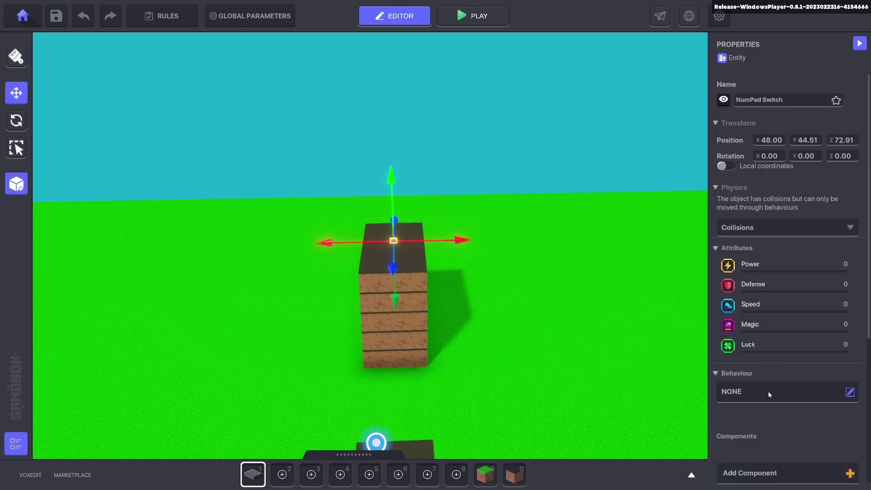
left_click(768, 393)
left_click(545, 215)
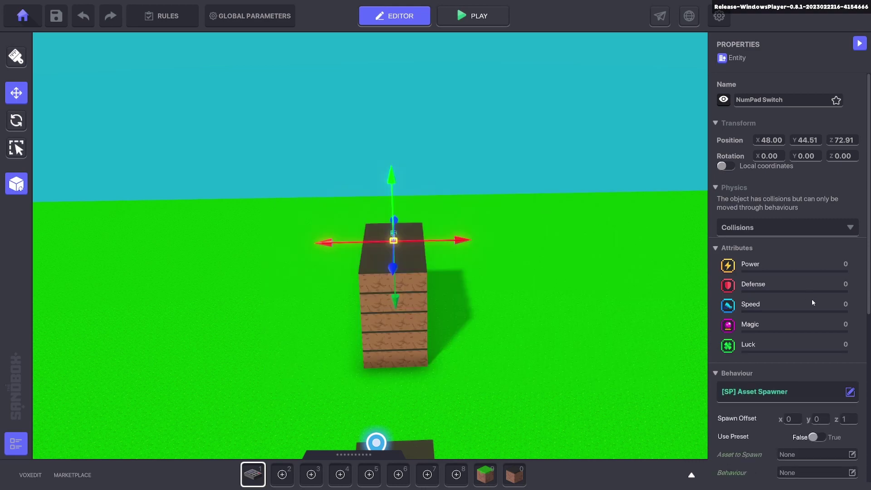
scroll(812, 299, "down", 3)
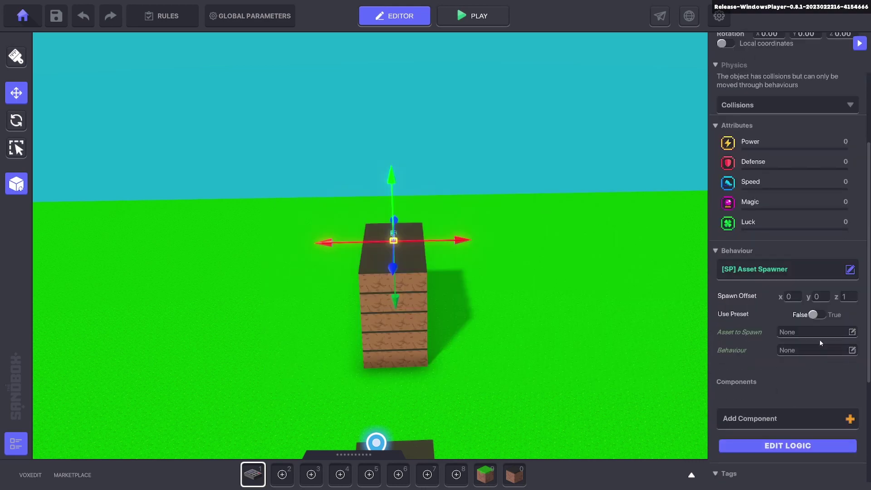
left_click(820, 315)
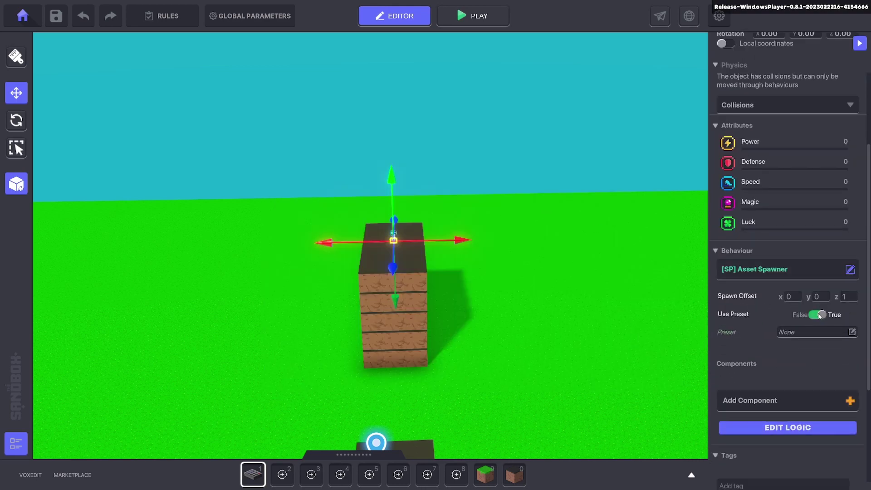
left_click(801, 332)
left_click(475, 211)
- Remove Interact and Trigger from the spawner's required messages and replace Spawn with Spawn.Teleporter.1
left_click(795, 427)
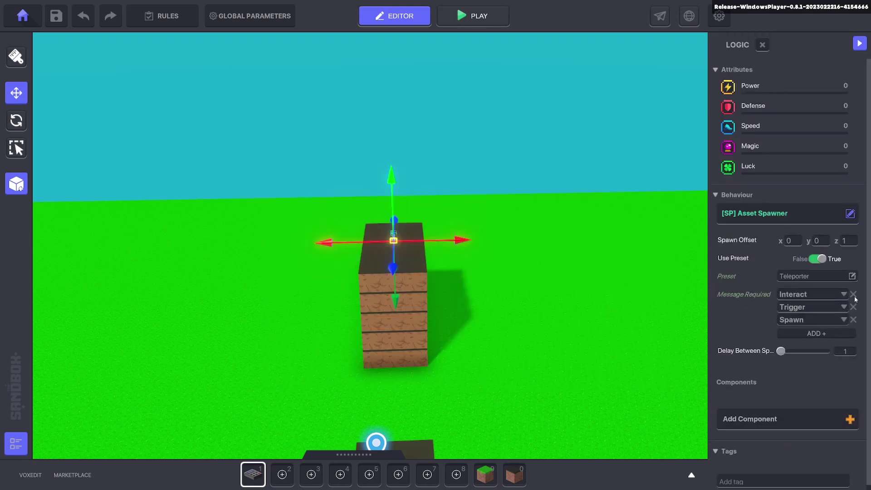
left_click(854, 295)
left_click(856, 295)
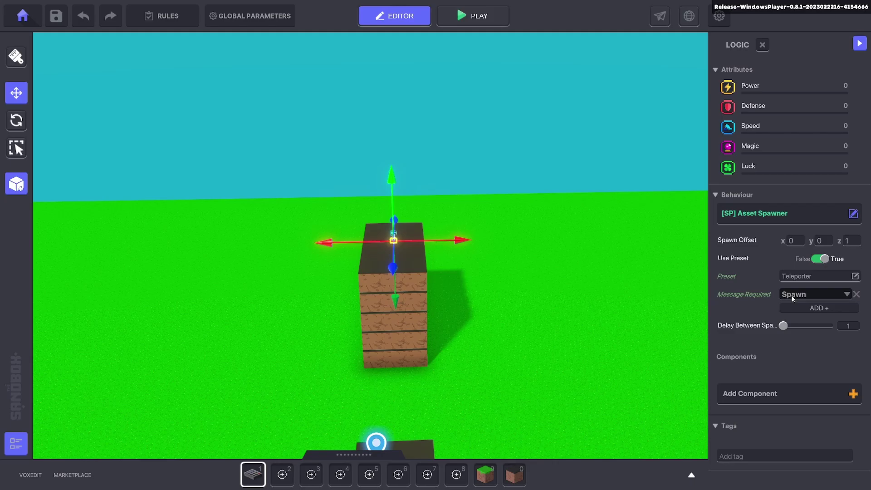
left_click(792, 296)
type("Tele")
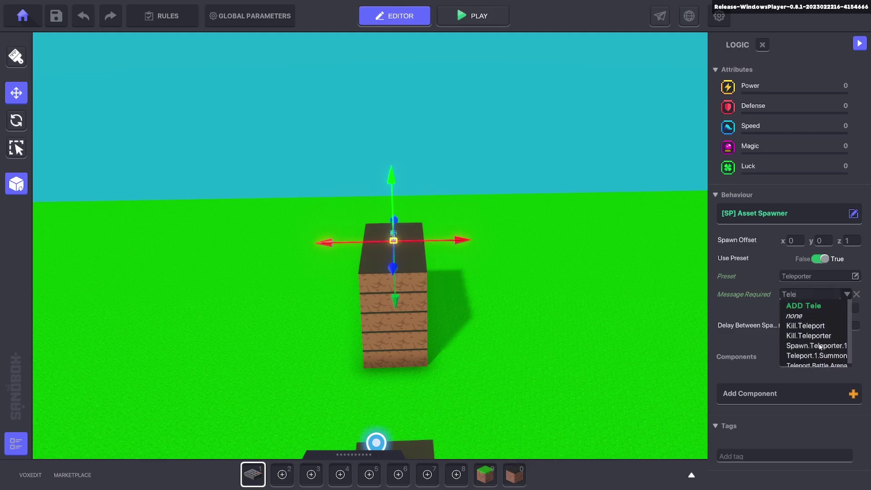
left_click(817, 346)
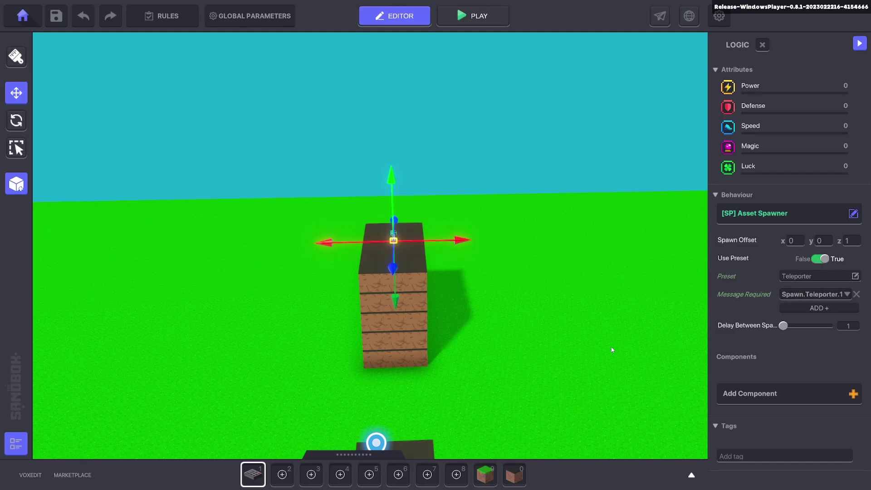
- Review the ground switch and the tower switch's Asset Spawner logic, checking its preset and required message
scroll(544, 335, "down", 2)
middle_click_drag(518, 332, 515, 283)
left_click(424, 376)
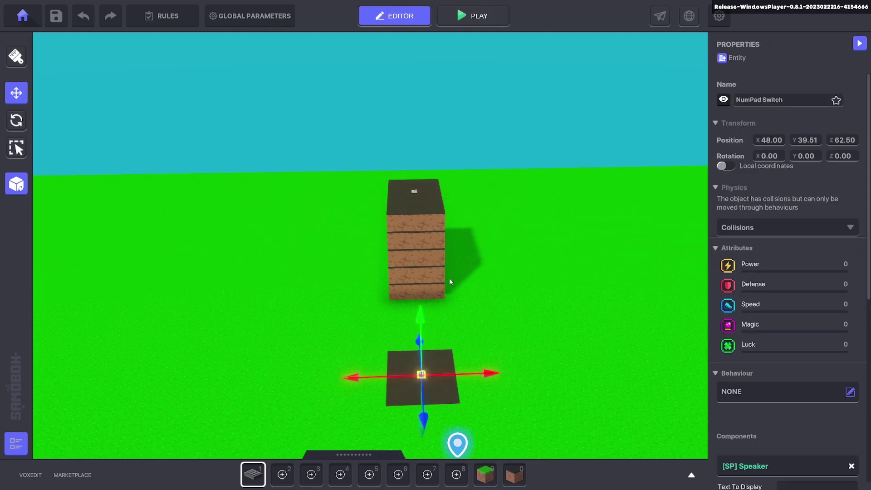
scroll(450, 279, "down", 1)
middle_click_drag(458, 290, 494, 338)
scroll(447, 227, "up", 3)
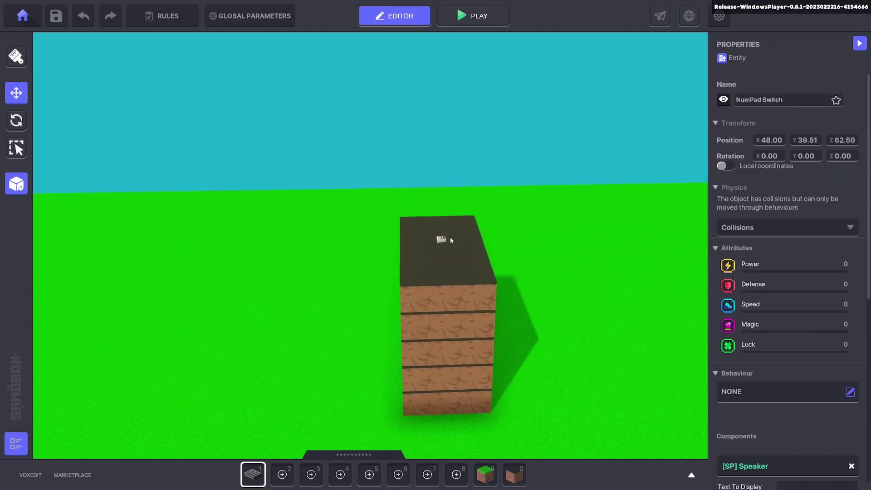
left_click(443, 234)
scroll(736, 337, "down", 1)
scroll(737, 336, "down", 3)
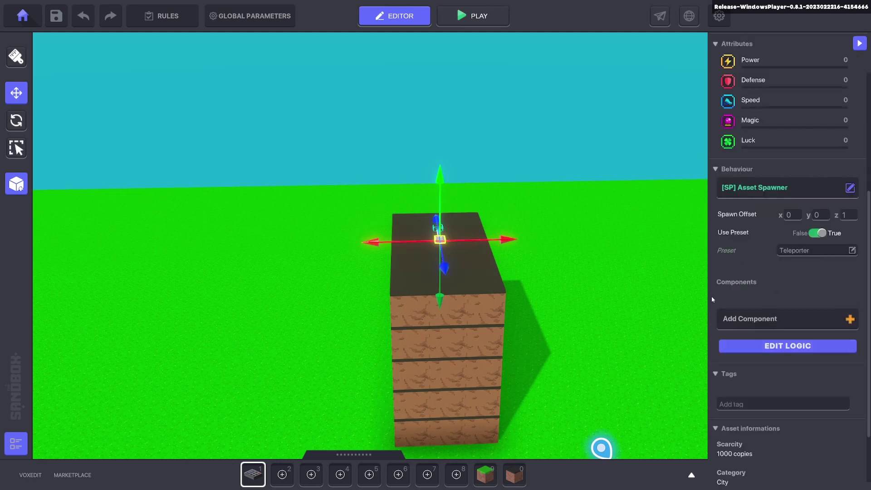
left_click(791, 347)
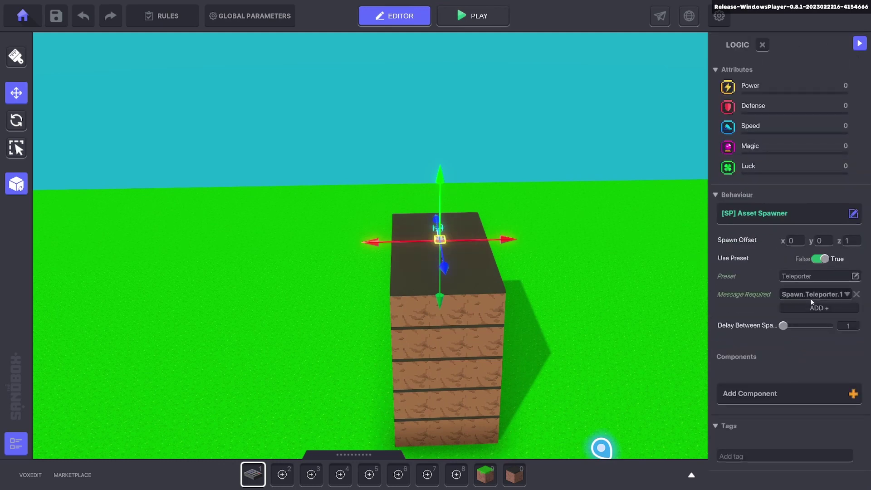
left_click(612, 289)
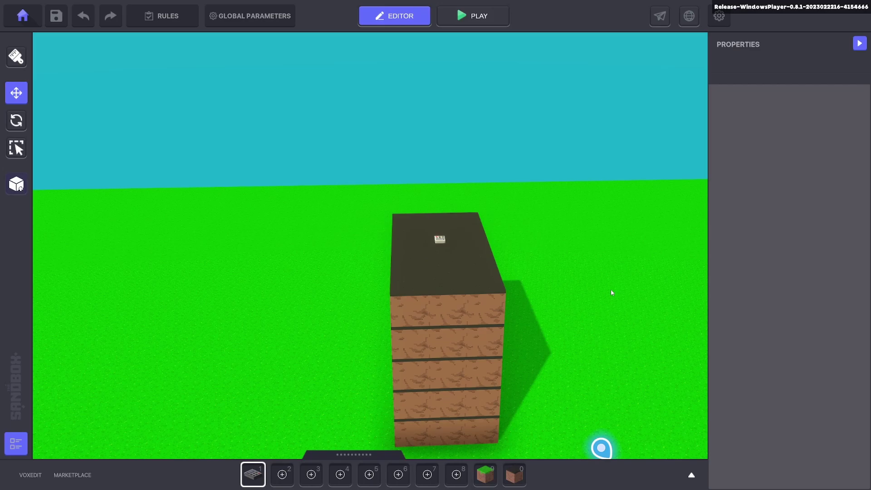
- Start a play test and walk the avatar forward onto the ground switch to test the teleport to the tower
key("ctrl+p")
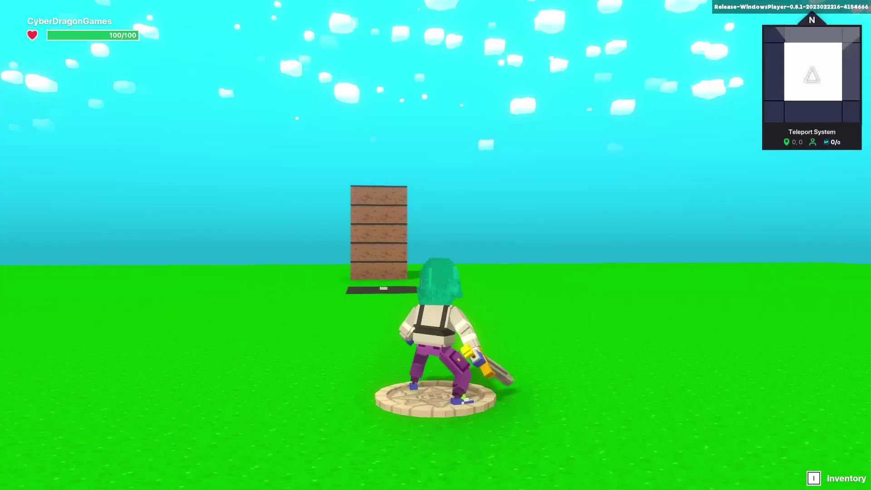
key("w")
key("w")
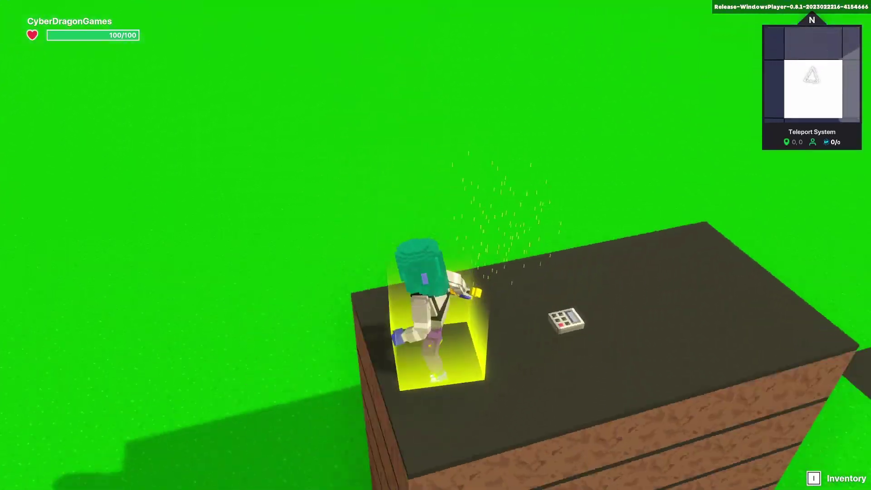
- Walk the avatar across the top of the tower, checking the teleport arrival point, and end the play test
key("w")
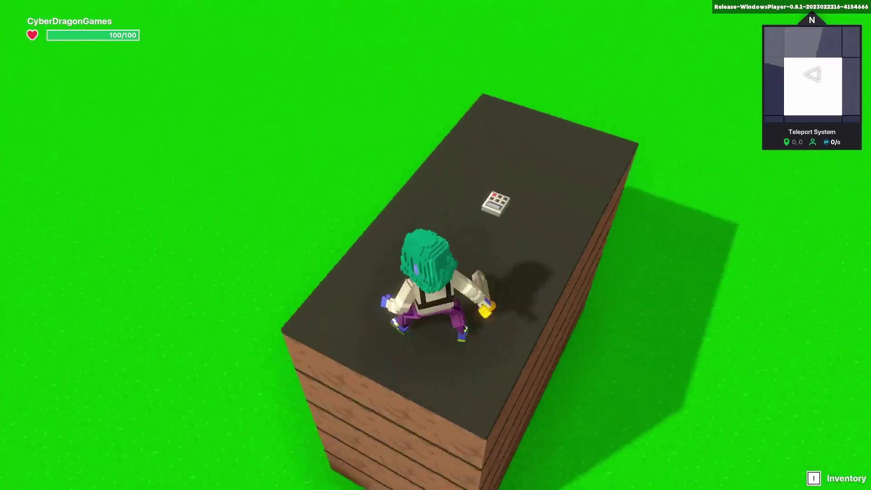
key("w")
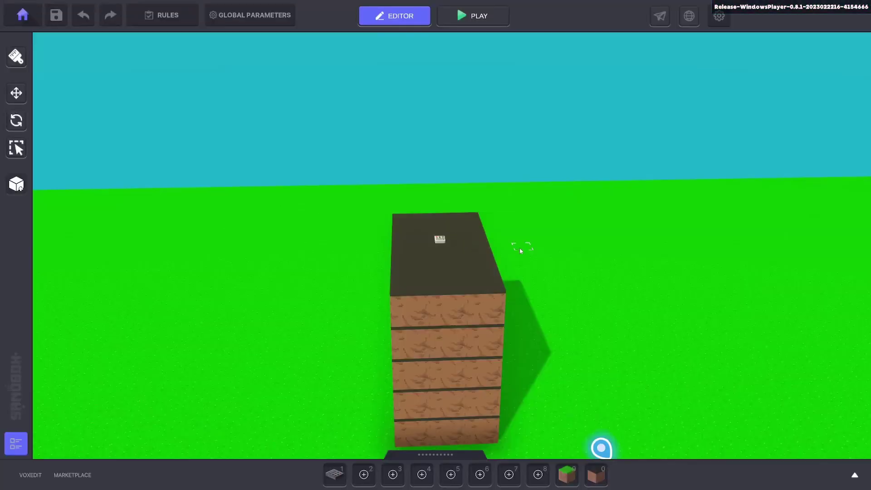
- Set the tower switch's physics to No Collisions and hide the switch
left_click(438, 239)
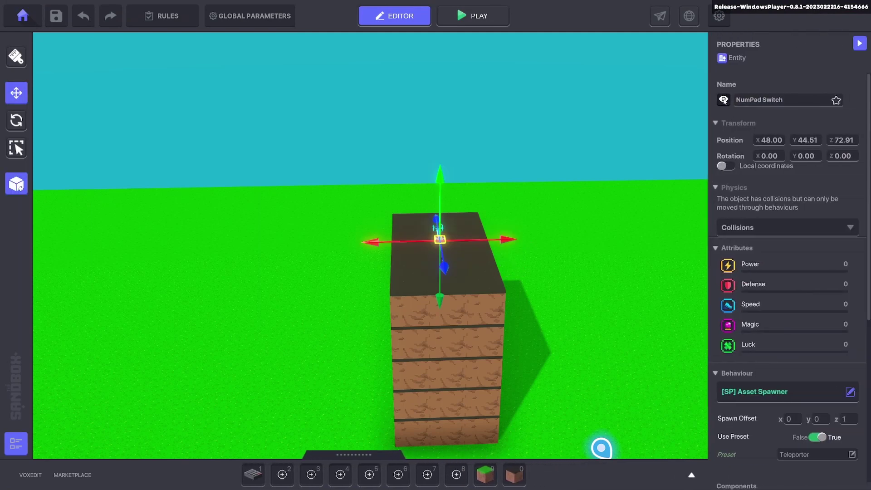
left_click(757, 227)
scroll(608, 306, "down", 4)
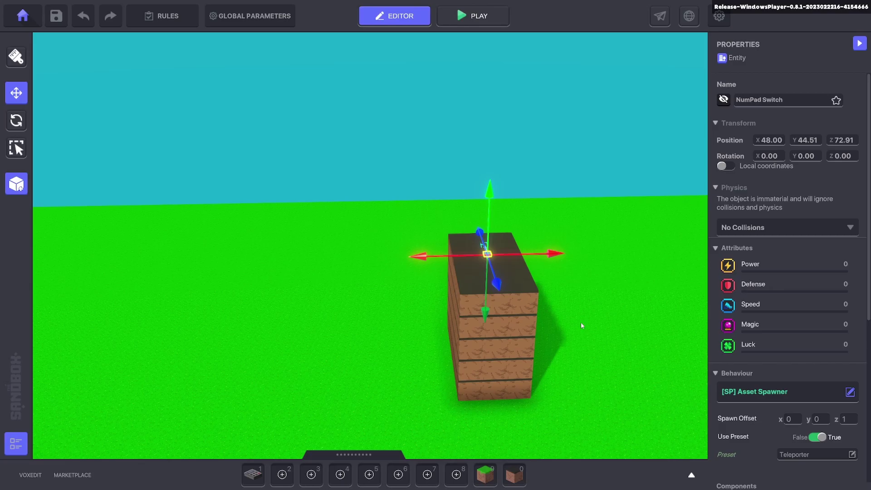
middle_click_drag(581, 322, 546, 269)
- Set the ground switch's physics to No Collisions, hide the switch and deselect it
left_click(469, 378)
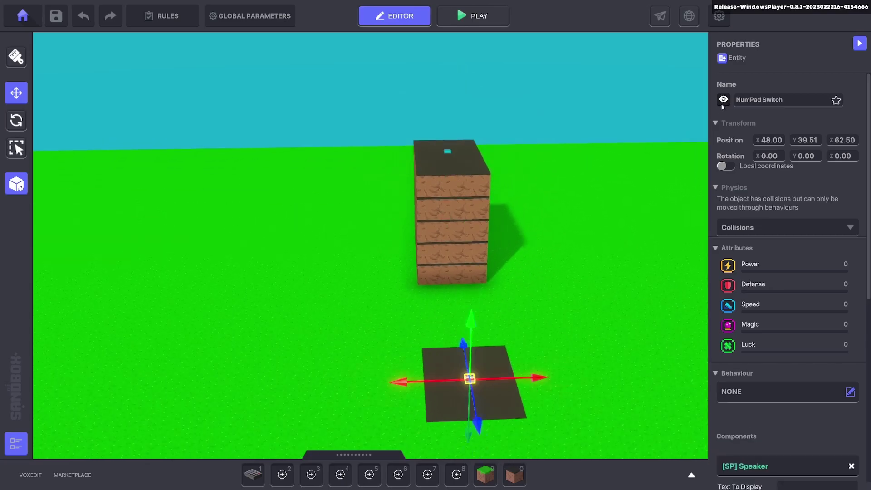
left_click(766, 226)
left_click(740, 257)
scroll(592, 315, "down", 3)
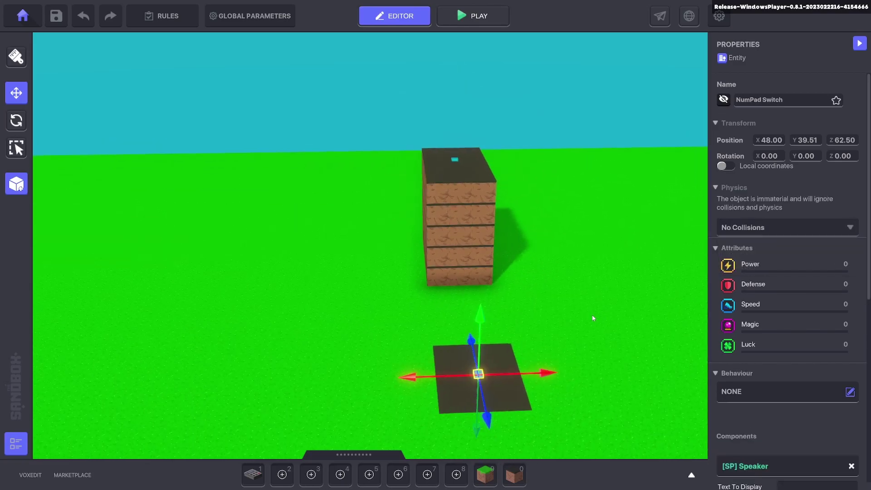
mouse_move(552, 316)
right_mouse_down()
mouse_move(541, 304)
mouse_move(546, 321)
right_mouse_up()
left_click(550, 323)
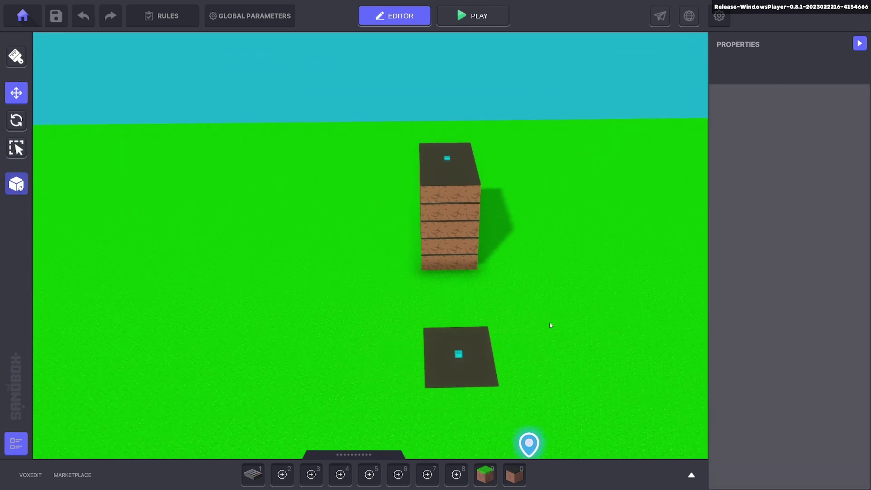
- Build a one-block-high Grass 02 platform beside the dark ground pad and an eight-block-high grass tower behind it
scroll(550, 323, "down", 2)
middle_click_drag(548, 318, 471, 323)
left_click(491, 475)
left_click_drag(469, 344, 523, 380)
right_click_drag(491, 295, 434, 285)
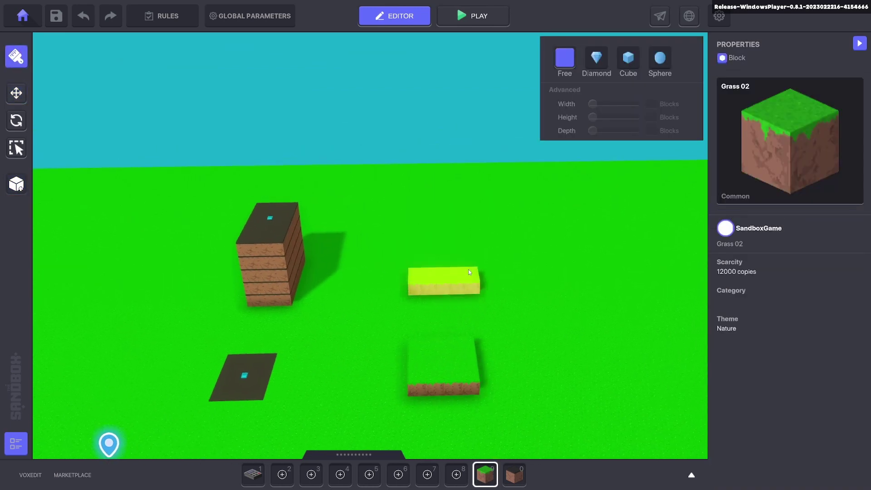
left_click_drag(468, 270, 455, 228)
scroll(456, 228, "up", 7)
- Duplicate the ground switch and centre the copy on the low grass platform at X 59.50, Y 40.51, Z 62.50
left_click(13, 99)
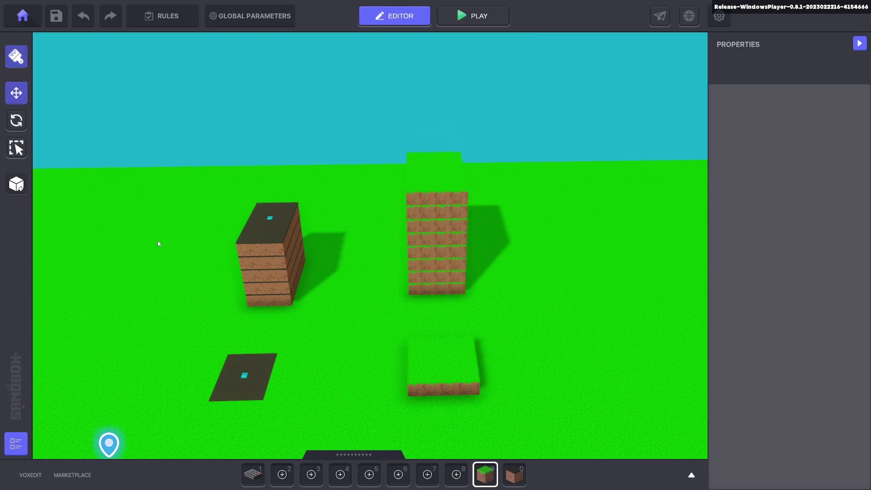
right_click_drag(158, 241, 285, 355)
left_click(283, 357)
left_click_drag(304, 359, 517, 358)
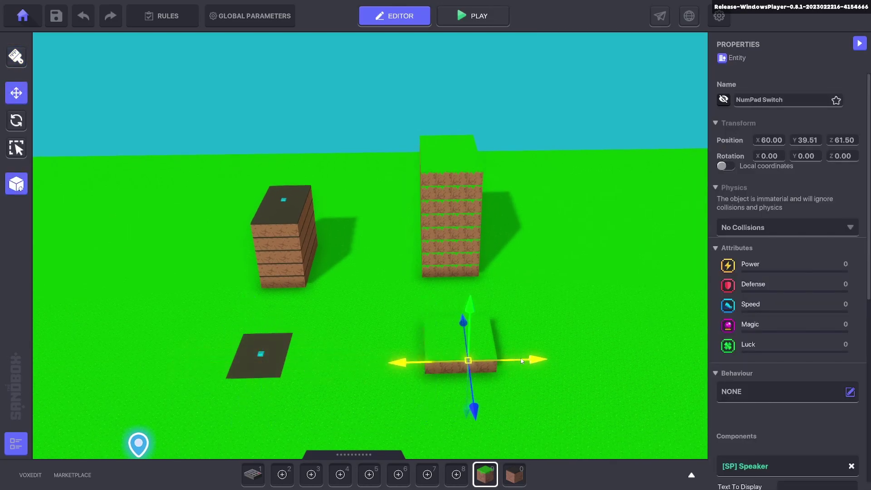
left_click_drag(462, 306, 463, 281)
scroll(378, 350, "up", 5)
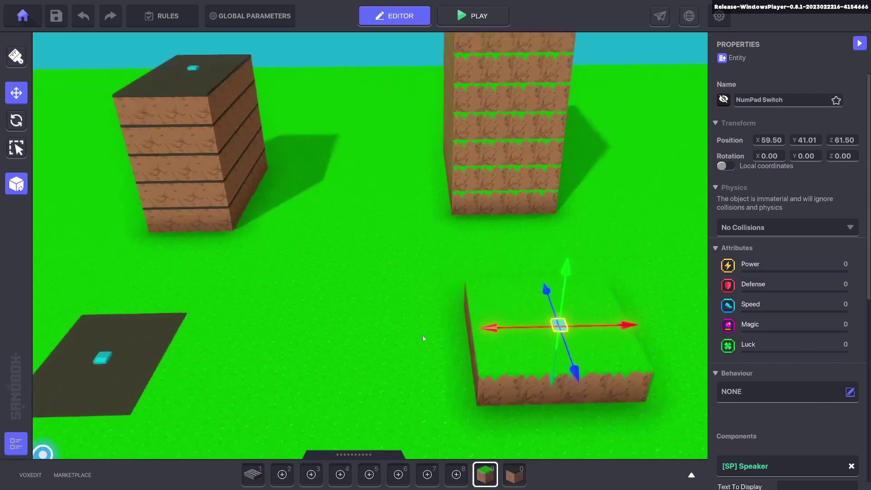
right_click_drag(423, 335, 540, 268)
left_click_drag(510, 251, 474, 253)
left_click_drag(435, 195, 434, 210)
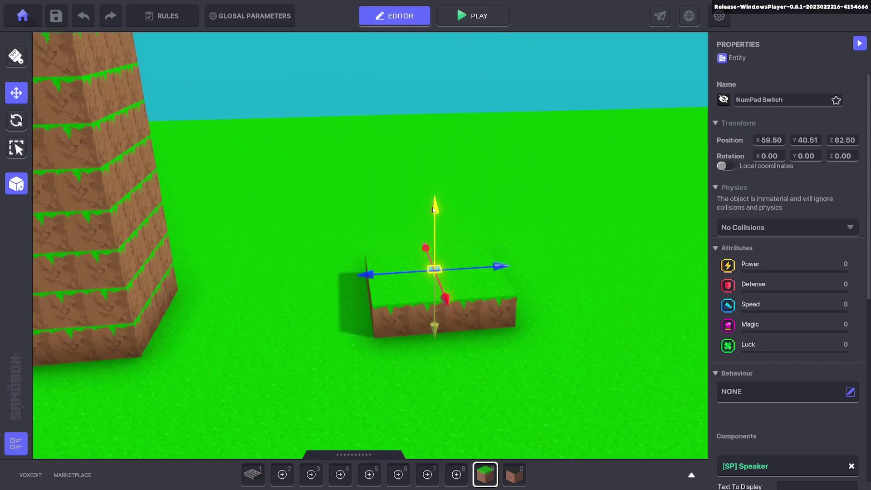
- Set the copied ground switch's Speaker to DetectEntity and add Spawn.Teleporter.2 as its message to send
right_click_drag(467, 233, 529, 296)
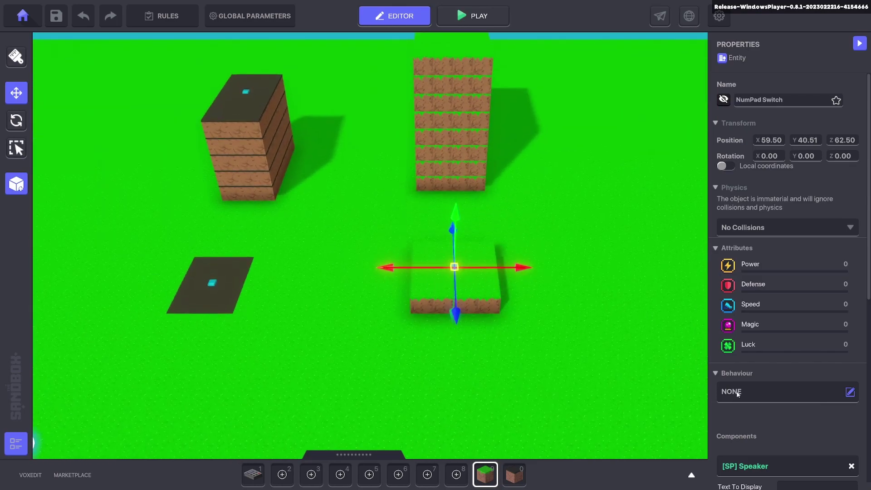
scroll(772, 395, "down", 5)
left_click(809, 411)
scroll(809, 340, "down", 3)
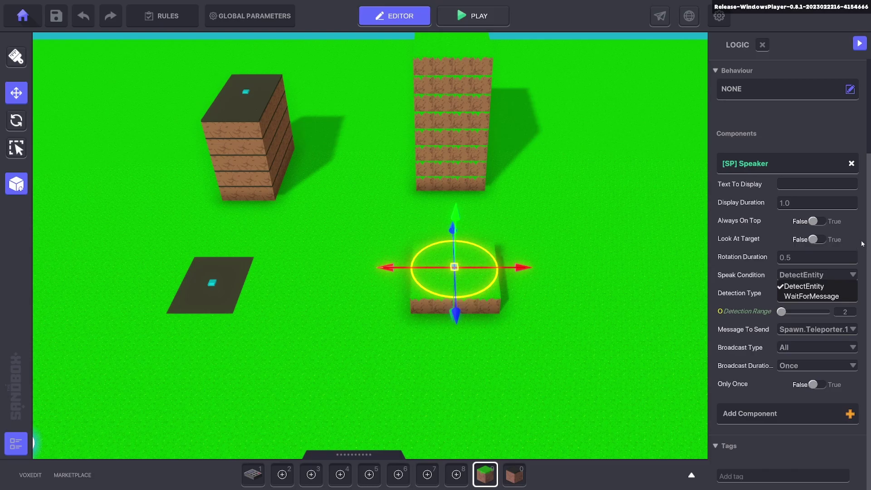
left_click(824, 286)
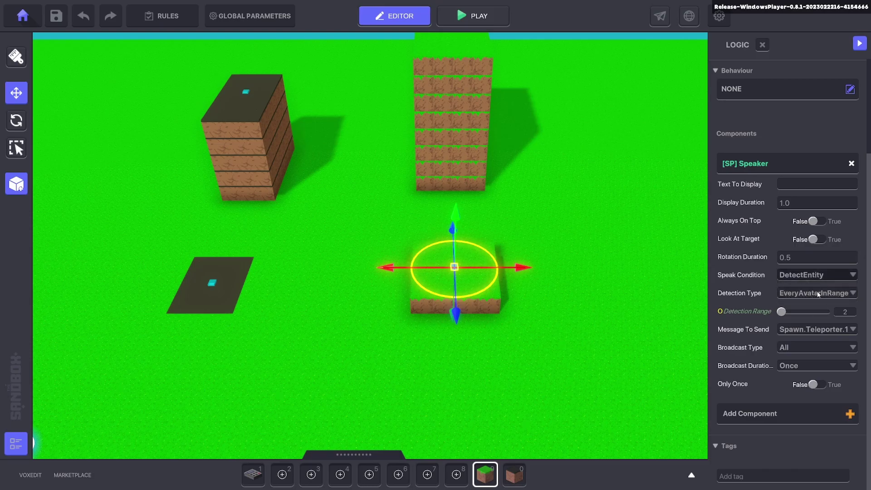
left_click(807, 329)
type("Spaw")
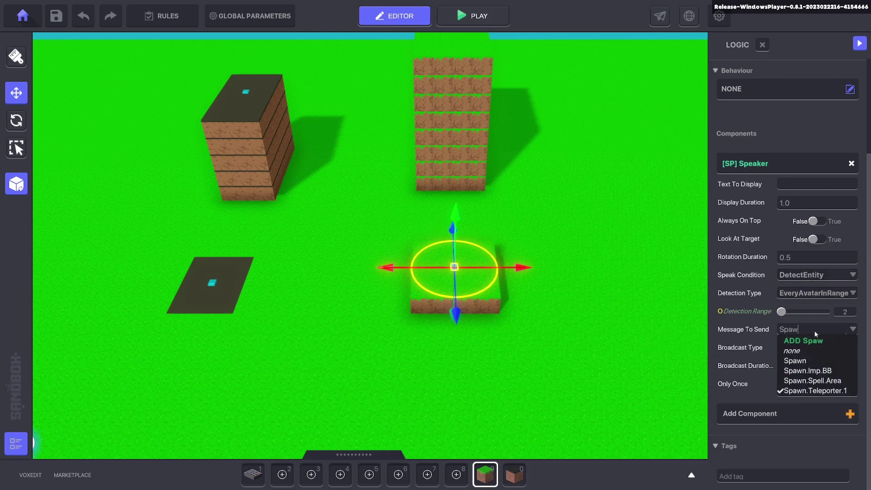
type("n.Tele")
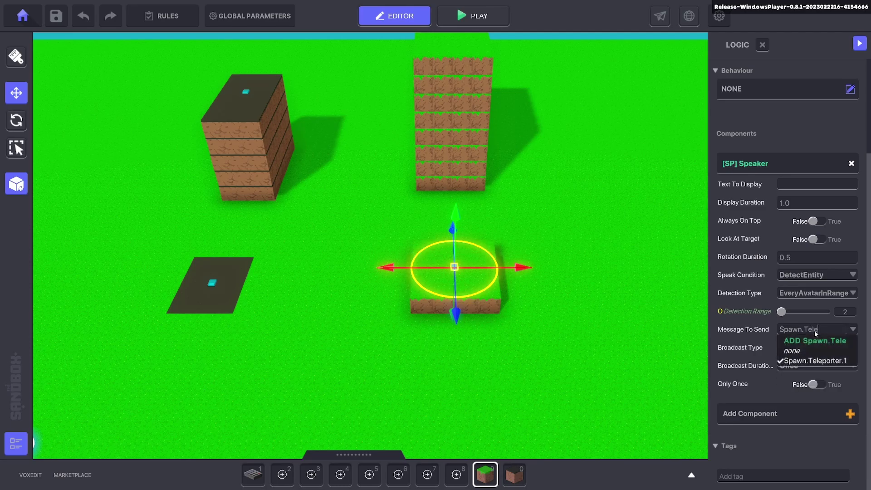
type("porte")
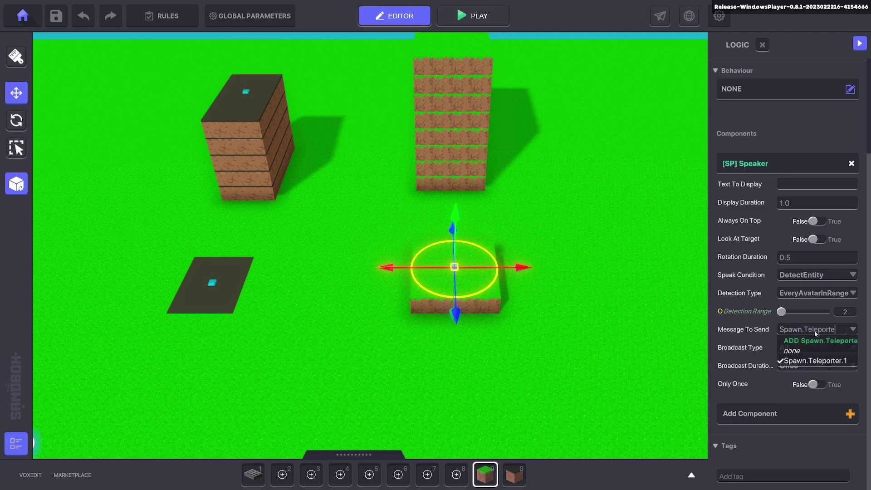
type("r.2")
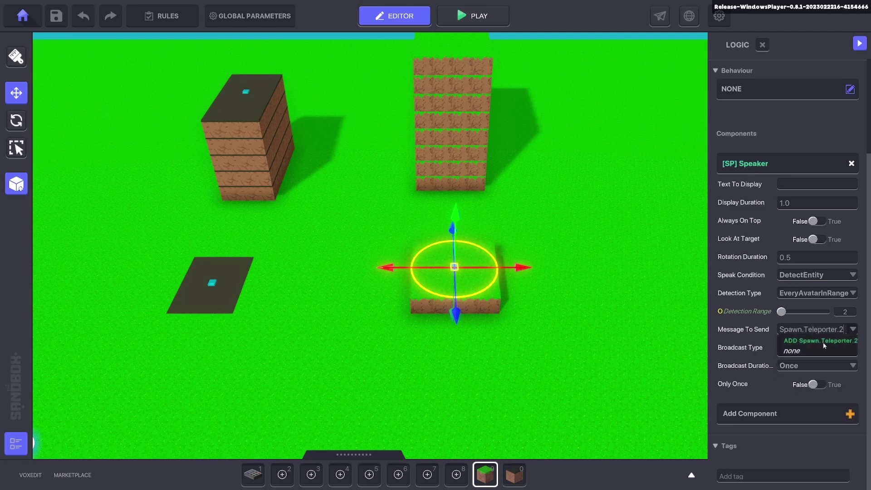
left_click(824, 341)
- Duplicate the tower switch and place the copy on top of the grass tower at X 59.50, Y 47.51, Z 72.00
middle_click_drag(424, 275, 438, 309)
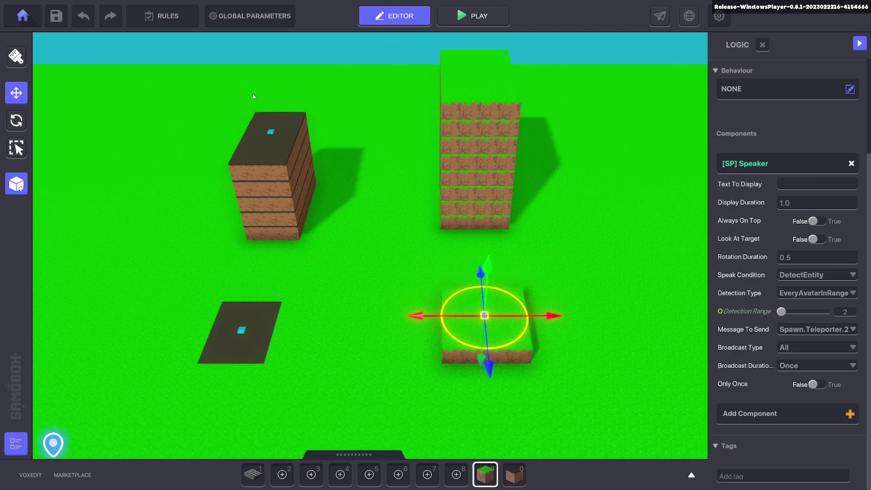
left_click(271, 132)
middle_click_drag(361, 127, 351, 149)
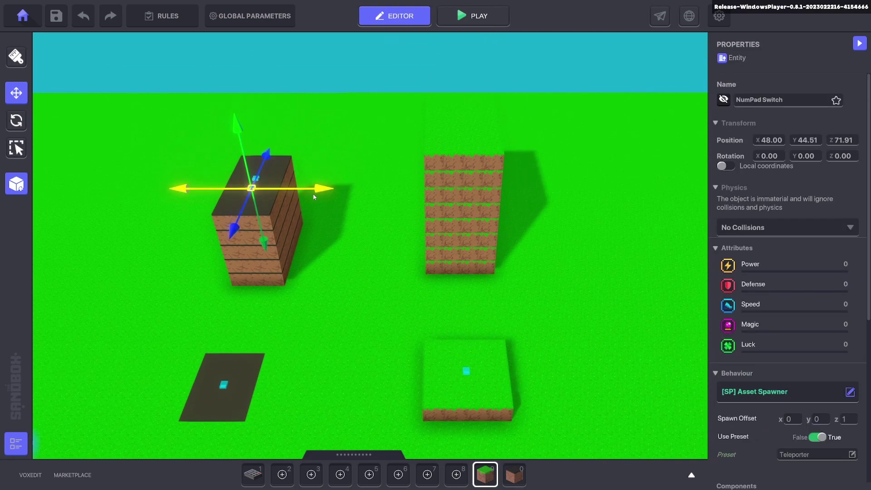
left_click_drag(328, 178, 516, 189)
left_click_drag(452, 123, 470, 62)
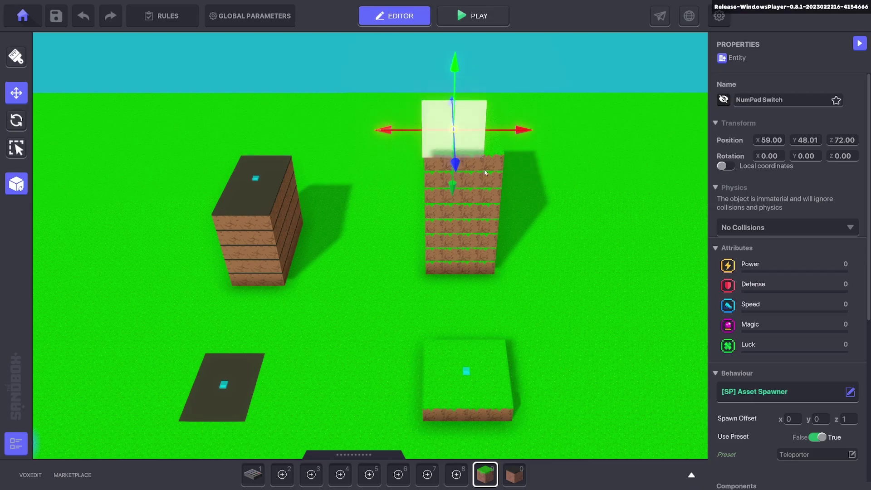
scroll(481, 174, "up", 5)
right_click_drag(463, 183, 544, 162)
left_click_drag(361, 56, 362, 75)
right_click_drag(447, 123, 370, 151)
left_click_drag(467, 129, 485, 130)
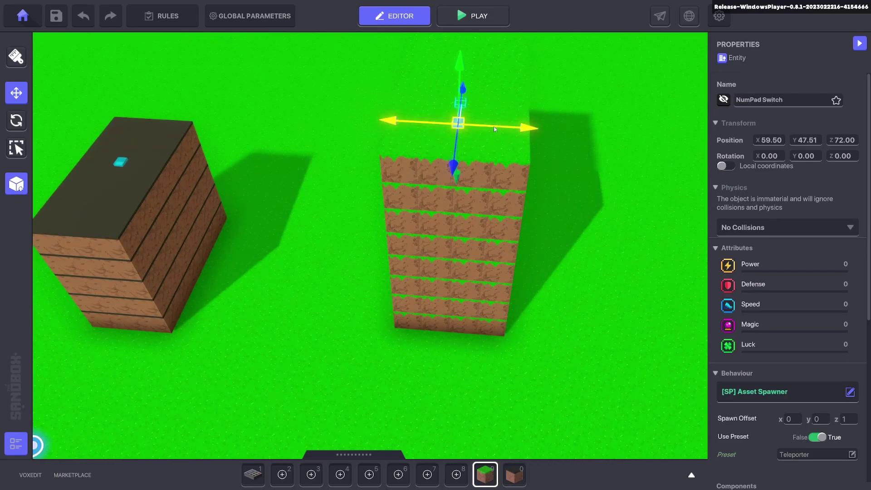
- Change the copied Asset Spawner's required message to Spawn.Teleporter.2 and deselect the switch
scroll(784, 272, "down", 5)
left_click(783, 306)
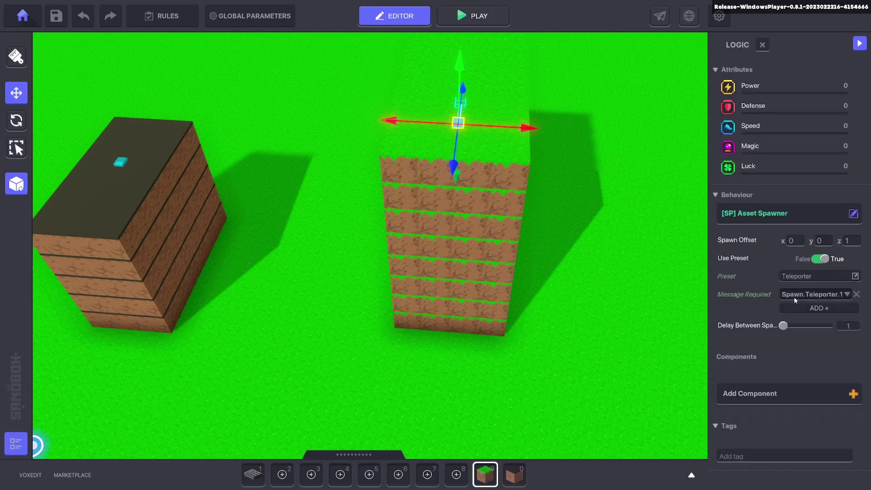
left_click(795, 296)
type("Spawn")
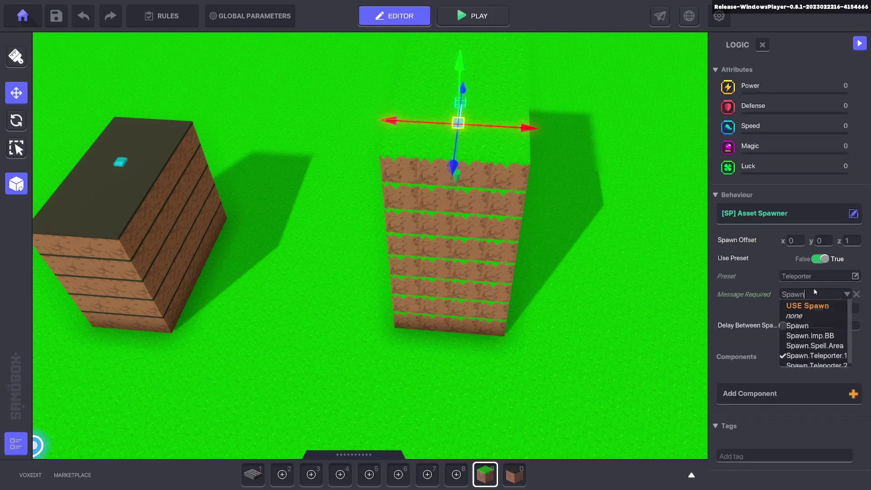
type(".te")
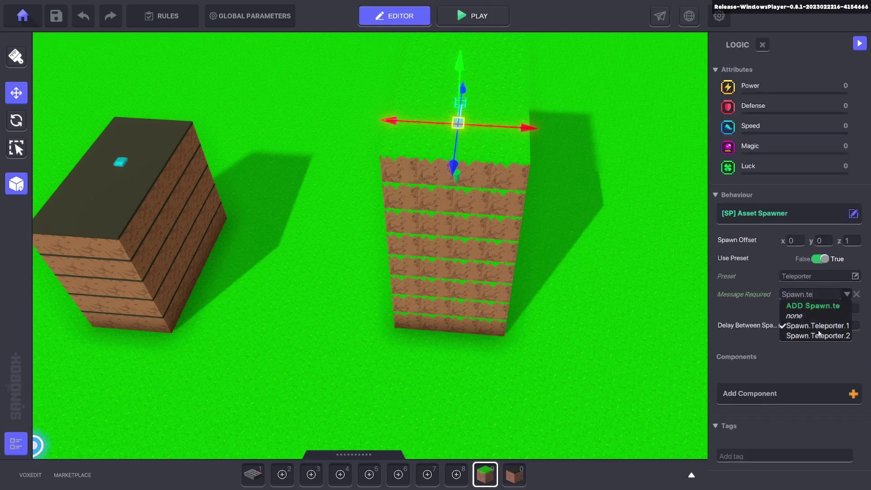
left_click(820, 337)
left_click(566, 332)
- Start a play test and walk the avatar onto the dark ground pad to test the first teleporter
scroll(364, 450, "down", 2)
scroll(442, 275, "down", 3)
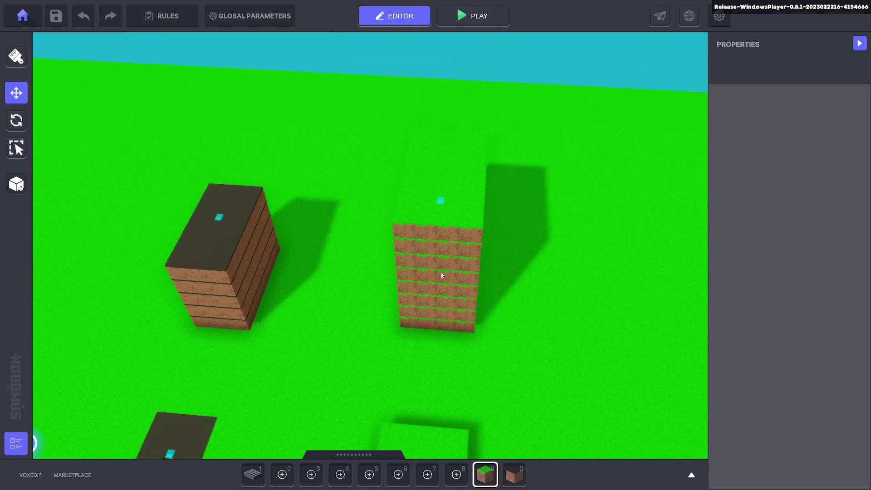
middle_click_drag(442, 274, 499, 252)
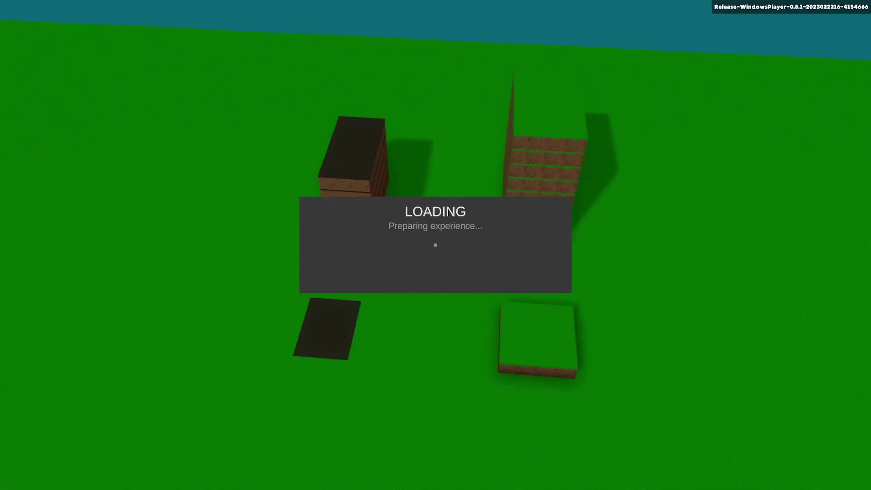
key("w")
key("w")
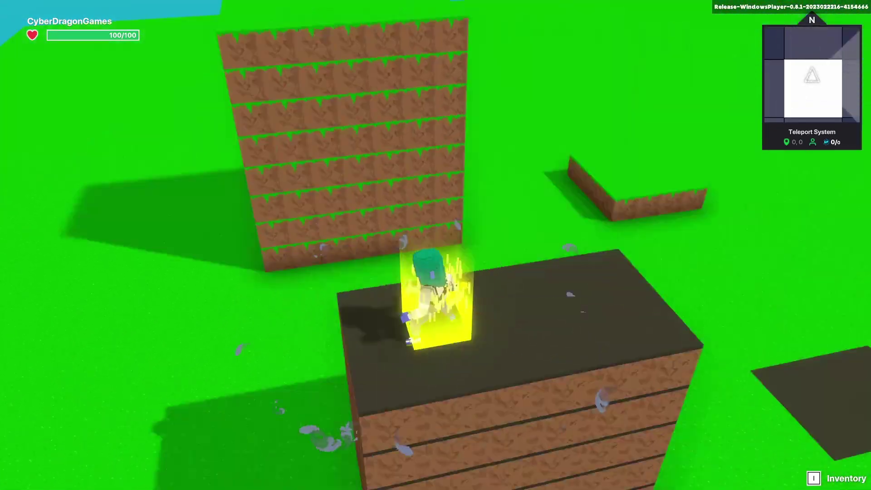
- Walk the avatar off the dark tower and jump onto the low grass platform to test the second teleporter
key("w")
key("w")
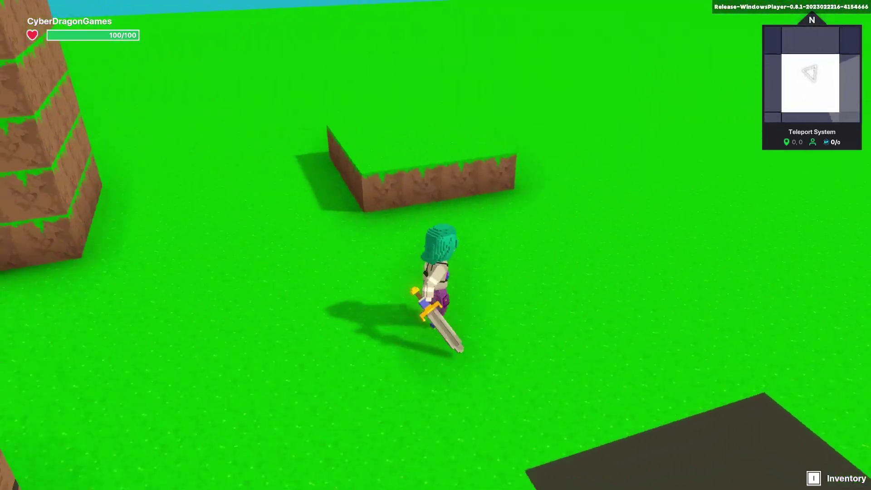
key("space")
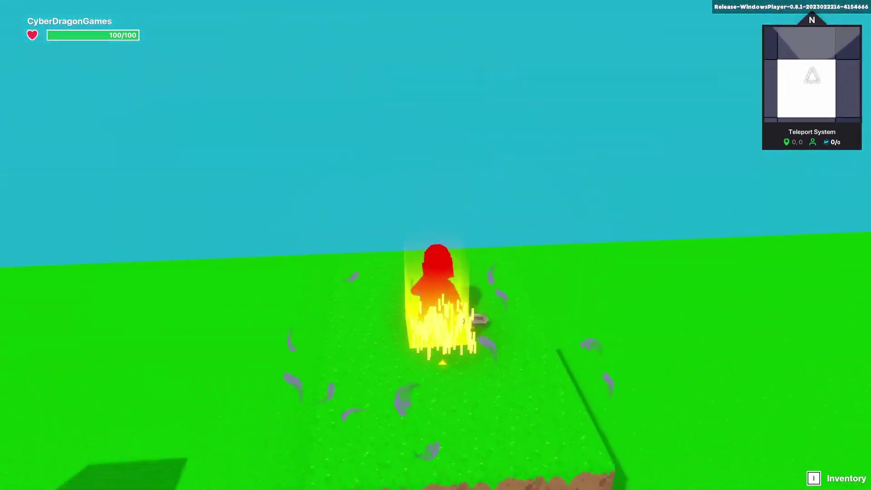
- Leave the grass tower and move the avatar back to the dark ground pad to retest the first teleporter
key("w")
key("space")
key("w")
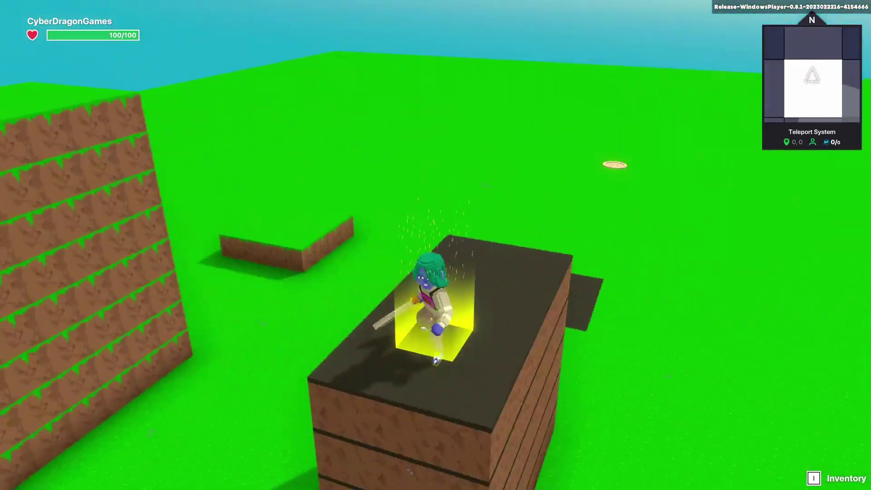
key("w")
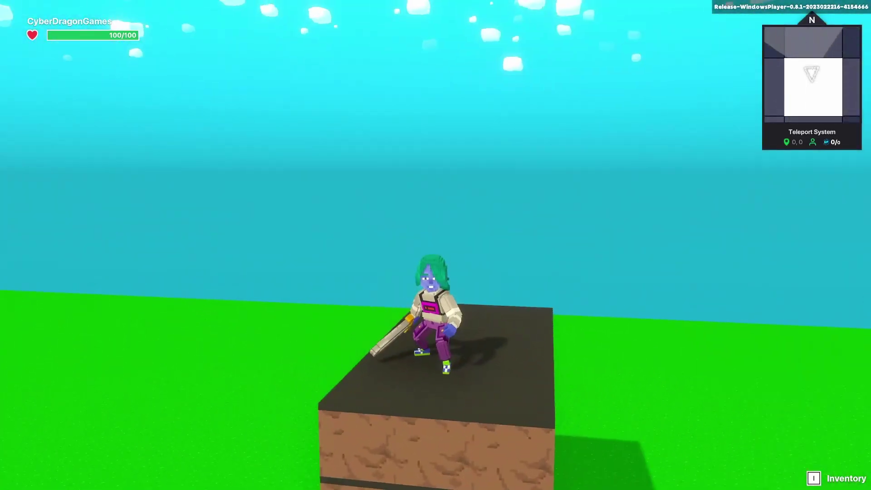